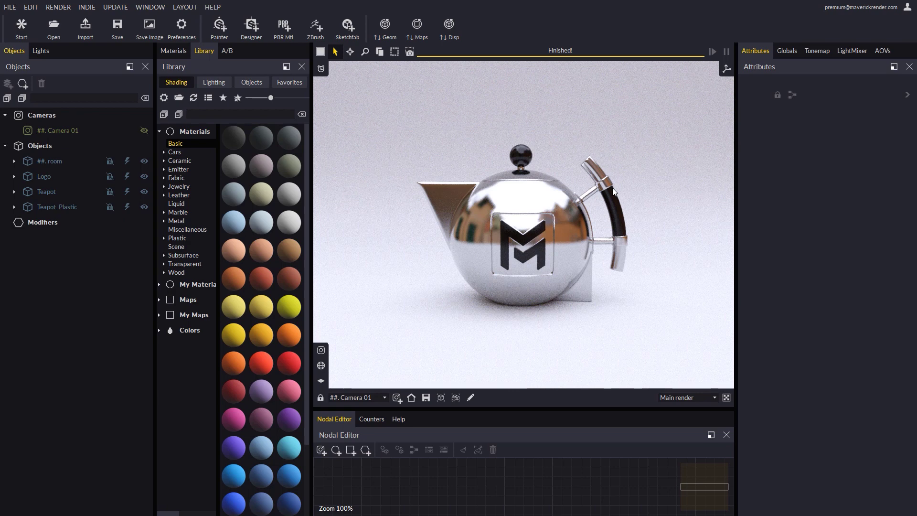
# Step: Select the Teapot and expand its Metal material's Displacement settings
pyautogui.click(519, 210)
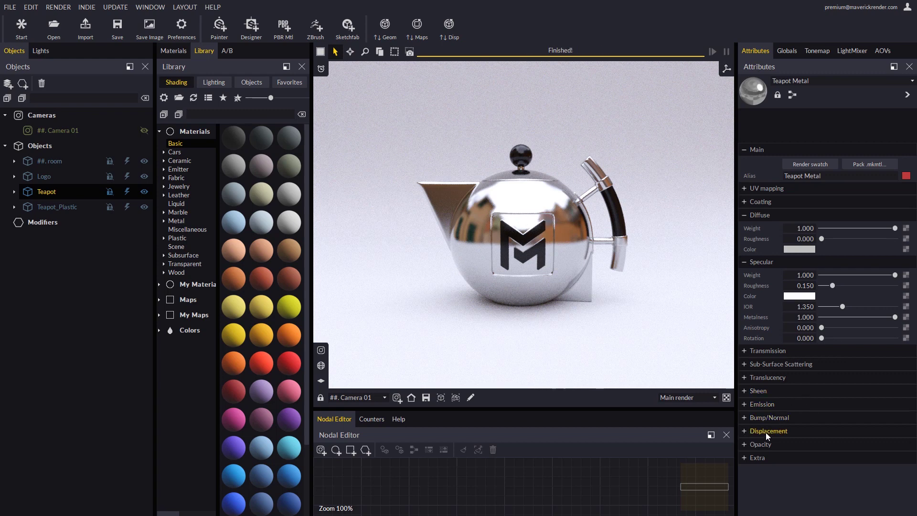
pyautogui.click(752, 431)
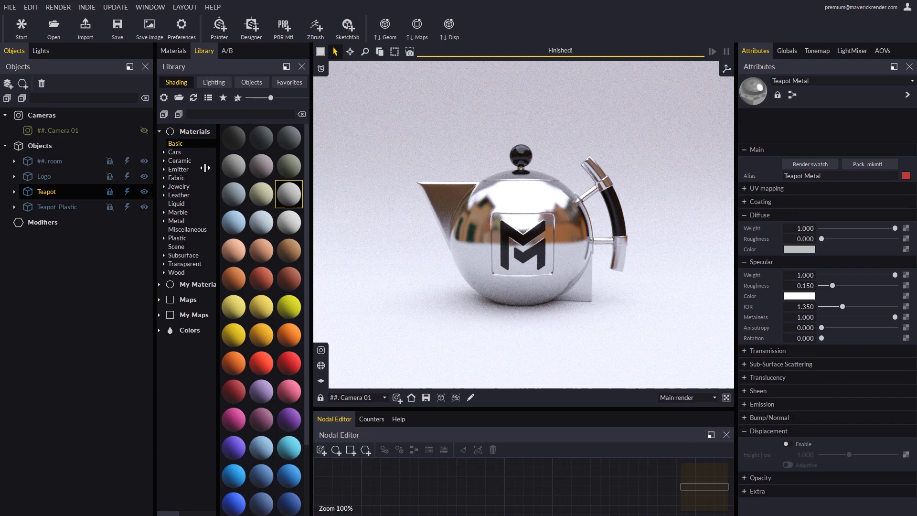
# Step: Start a new Material Ambience sphere scene and list the library's Patterns maps
pyautogui.click(9, 7)
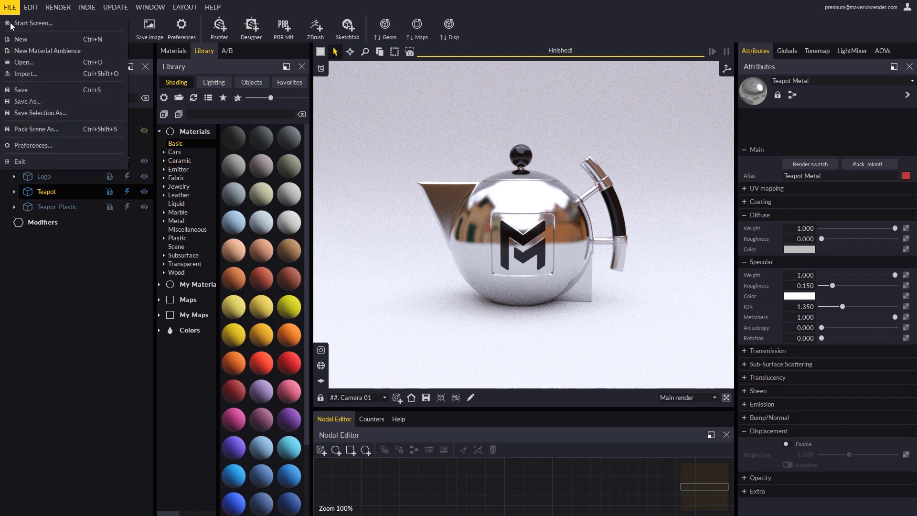
pyautogui.click(33, 51)
pyautogui.click(459, 279)
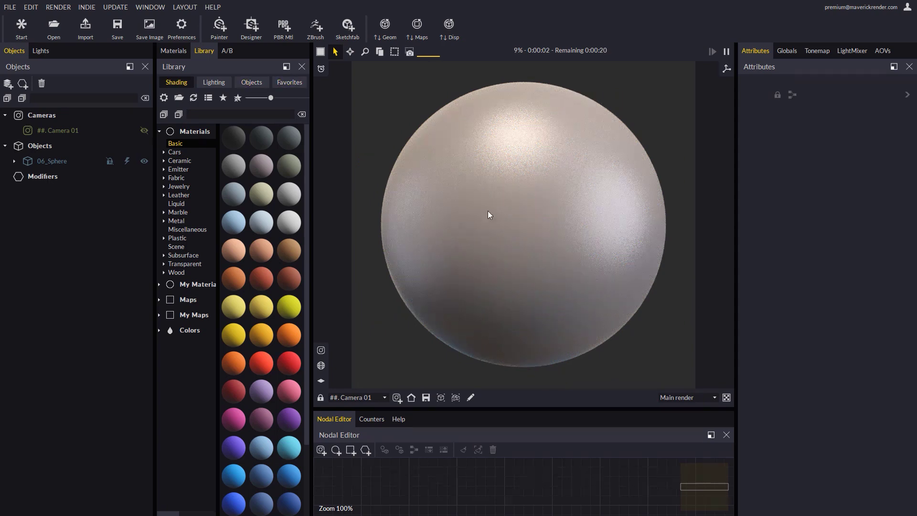
pyautogui.click(160, 300)
pyautogui.click(180, 320)
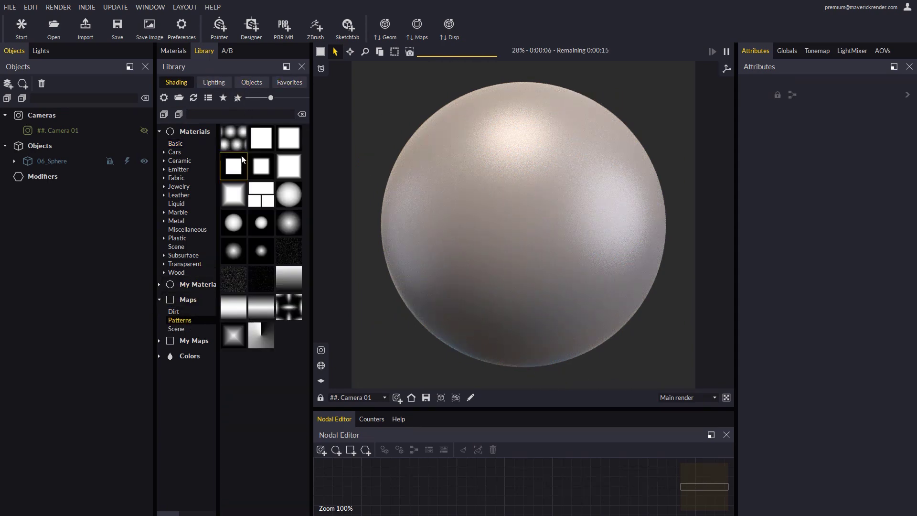
# Step: Apply the Alveolus_A_01.png pattern to the sphere as its displacement height map
pyautogui.moveTo(234, 137); pyautogui.dragTo(526, 209)
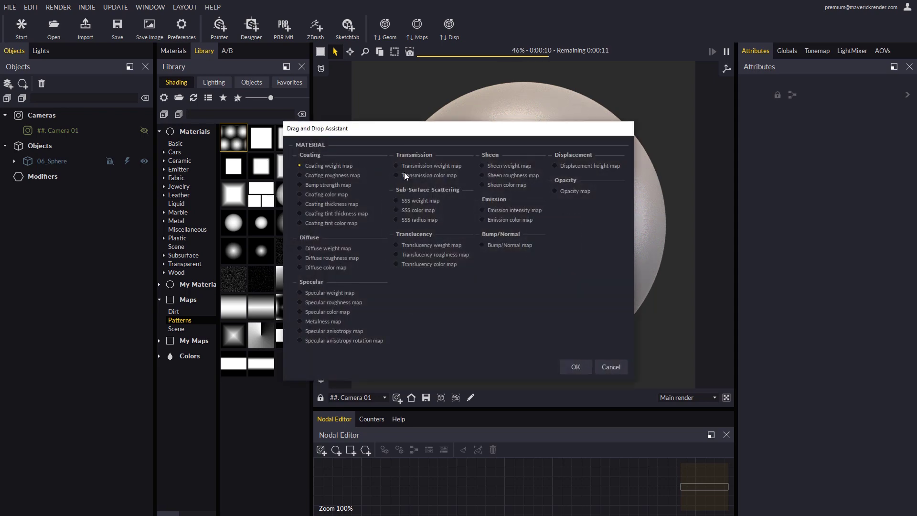
pyautogui.click(566, 165)
pyautogui.click(575, 366)
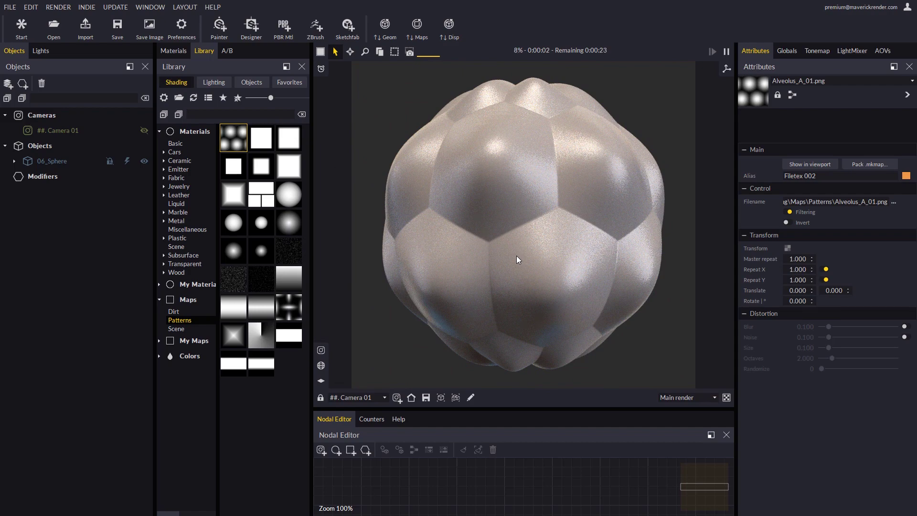
pyautogui.doubleClick(798, 259)
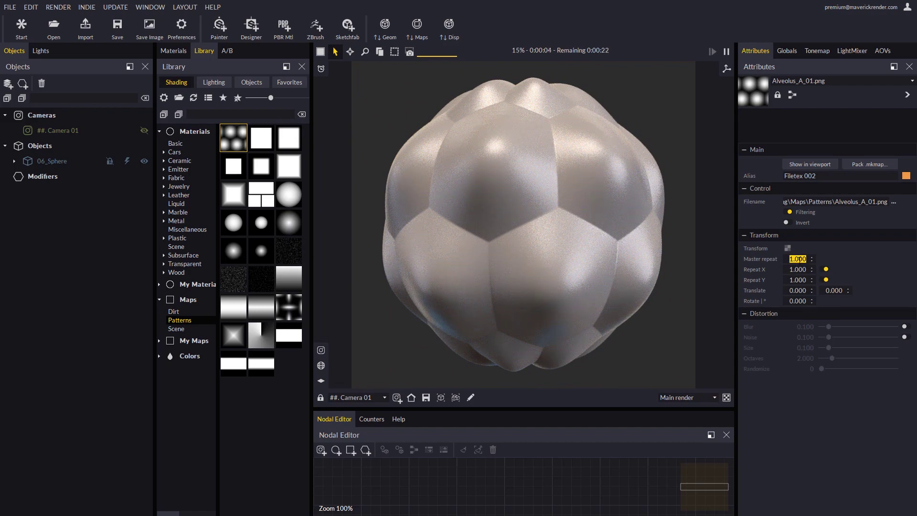
pyautogui.write('3')
pyautogui.press('Return')
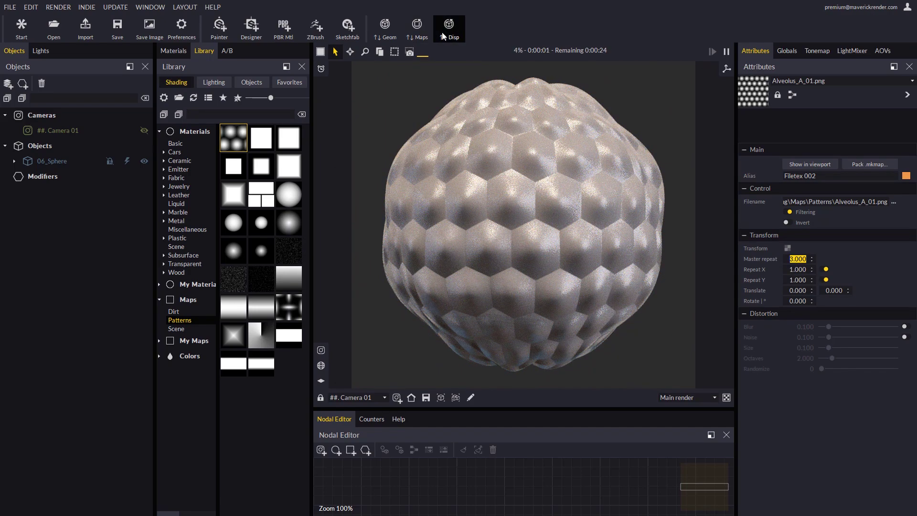
pyautogui.click(444, 34)
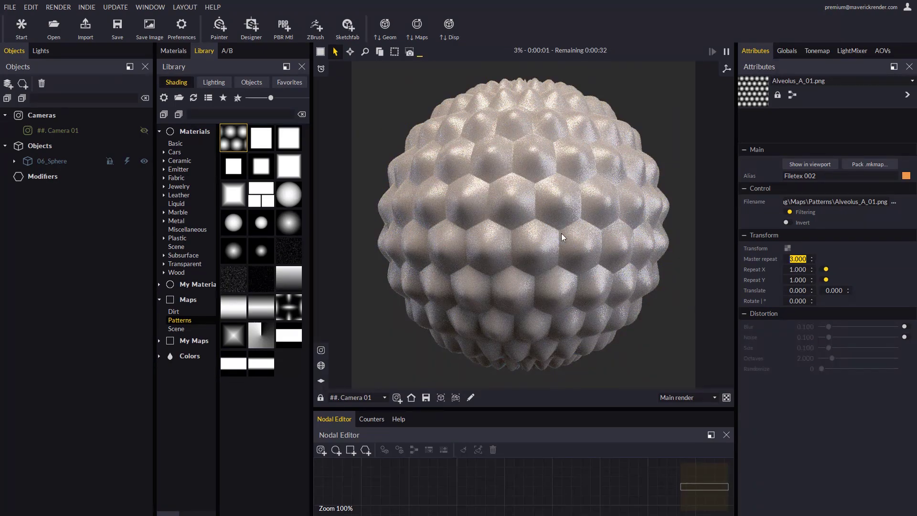
pyautogui.write('1')
pyautogui.press('Return')
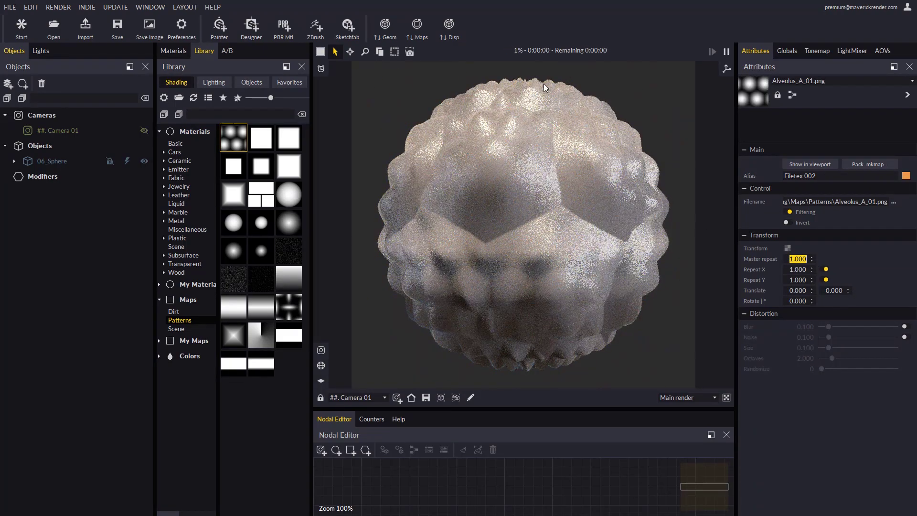
pyautogui.click(453, 36)
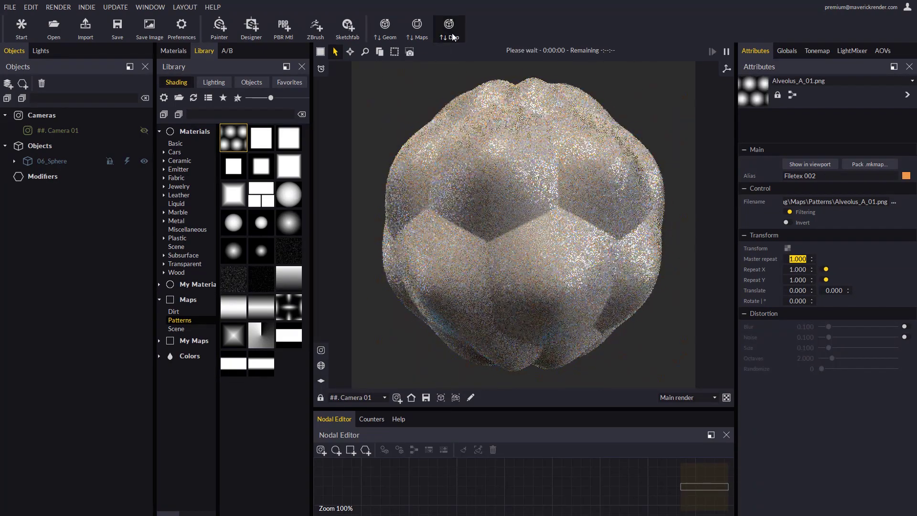
# Step: Set 06_Sphere's displacement height to 3 cm and inspect its Disp map node
pyautogui.click(514, 191)
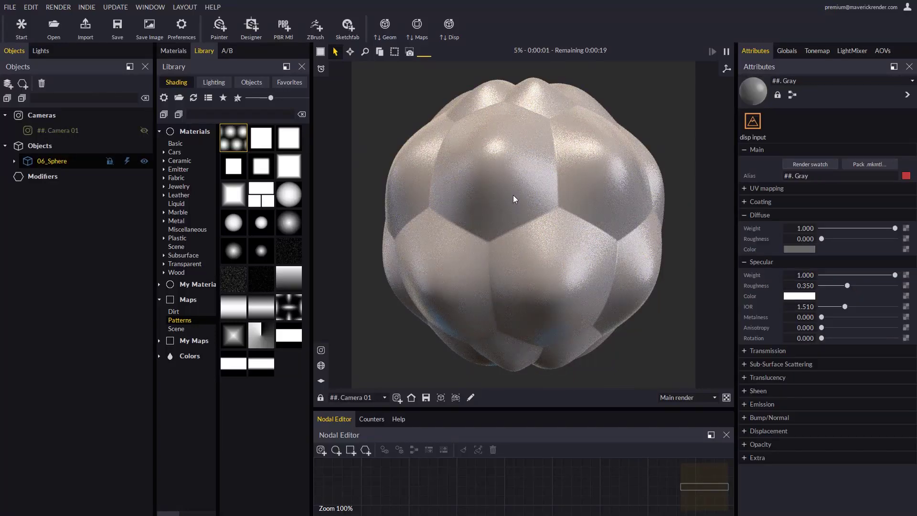
pyautogui.click(770, 431)
pyautogui.click(788, 444)
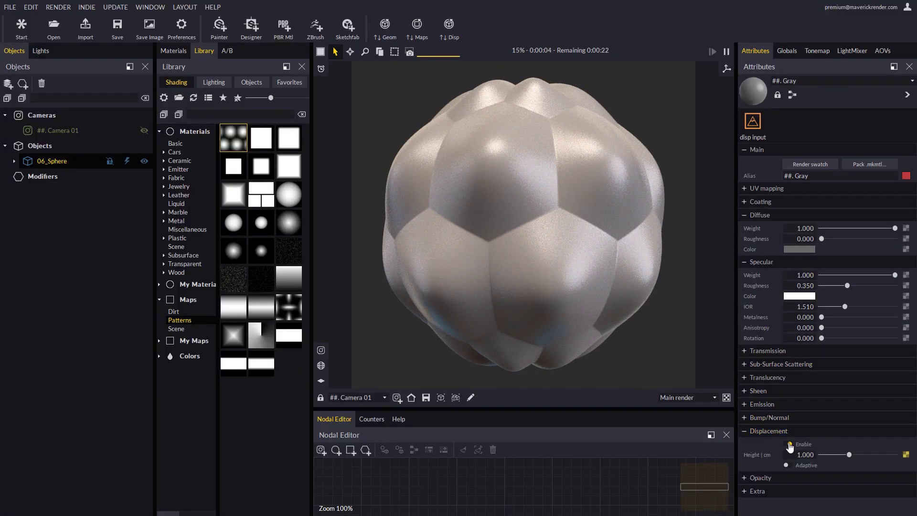
pyautogui.click(788, 445)
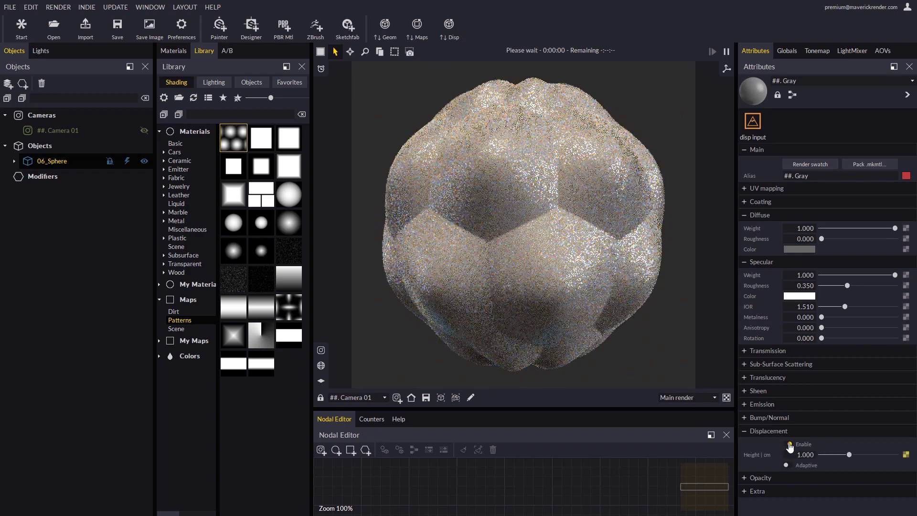
pyautogui.click(794, 455)
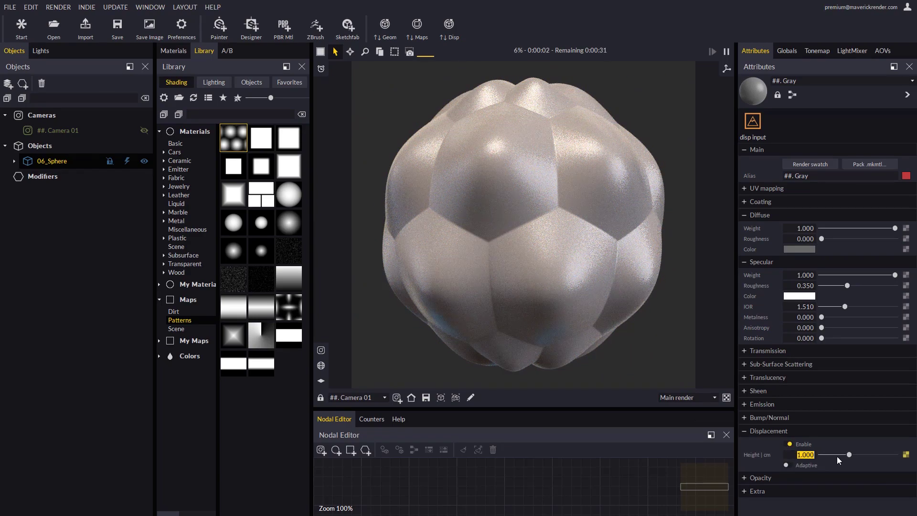
pyautogui.write('3')
pyautogui.press('Return')
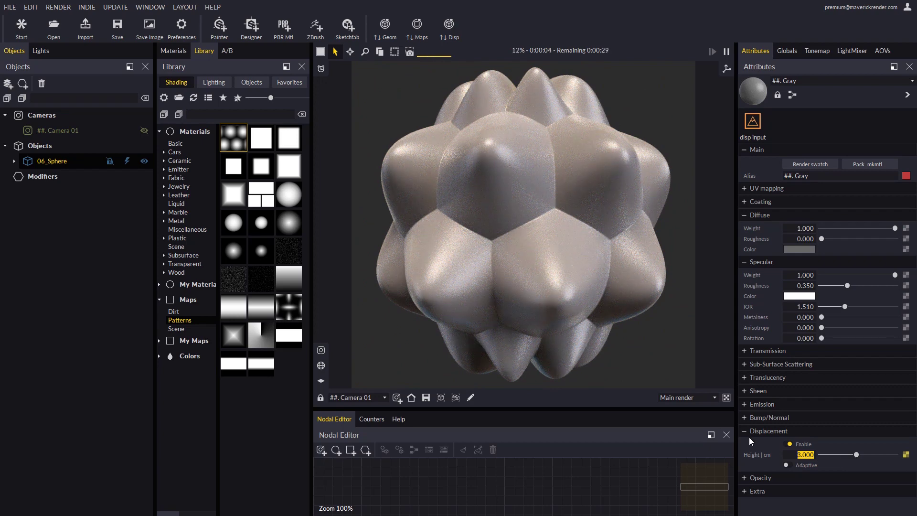
pyautogui.click(906, 455)
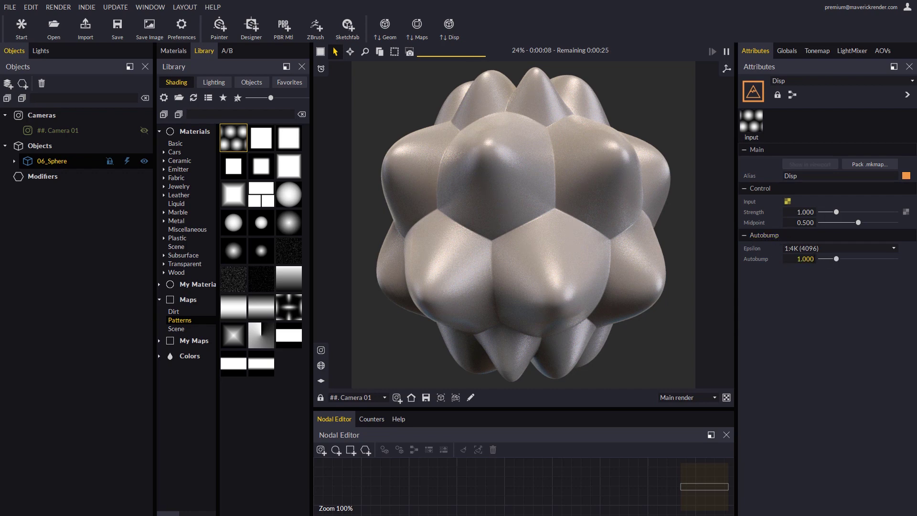
pyautogui.click(907, 94)
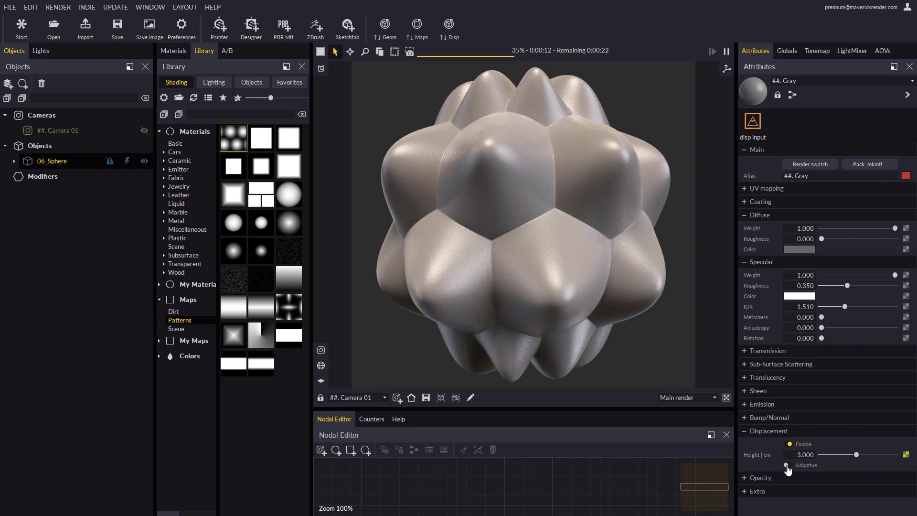
pyautogui.click(320, 51)
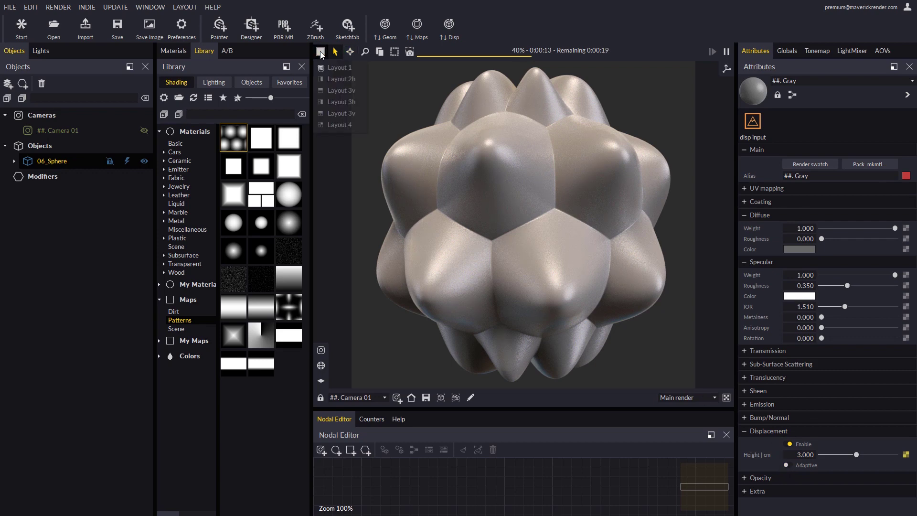
pyautogui.click(337, 79)
pyautogui.click(319, 308)
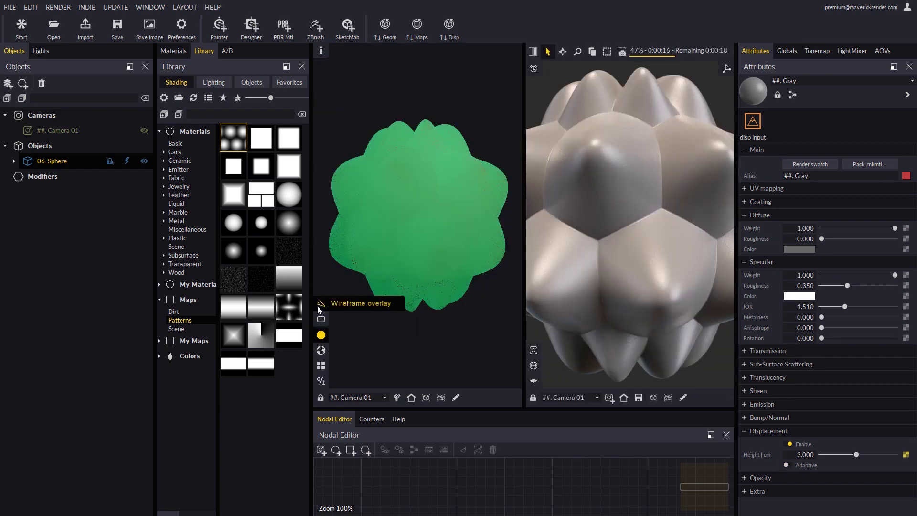
pyautogui.click(786, 466)
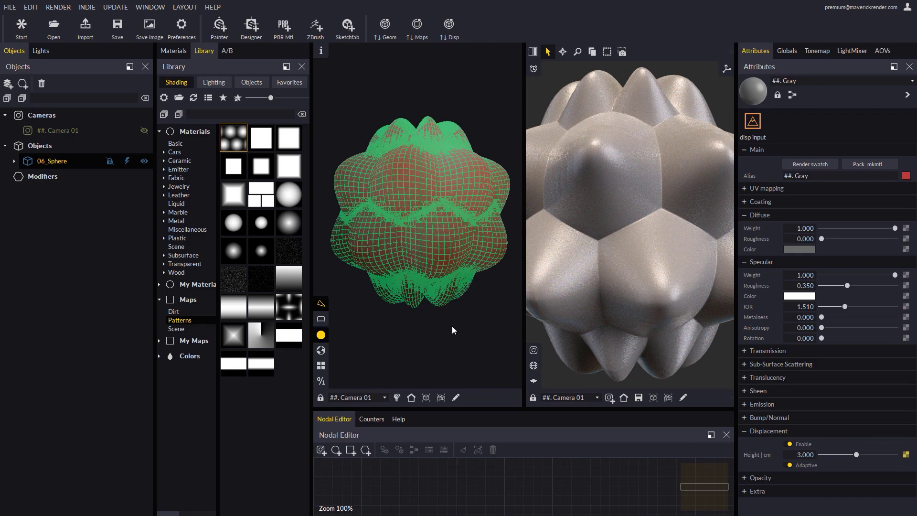
pyautogui.click(533, 52)
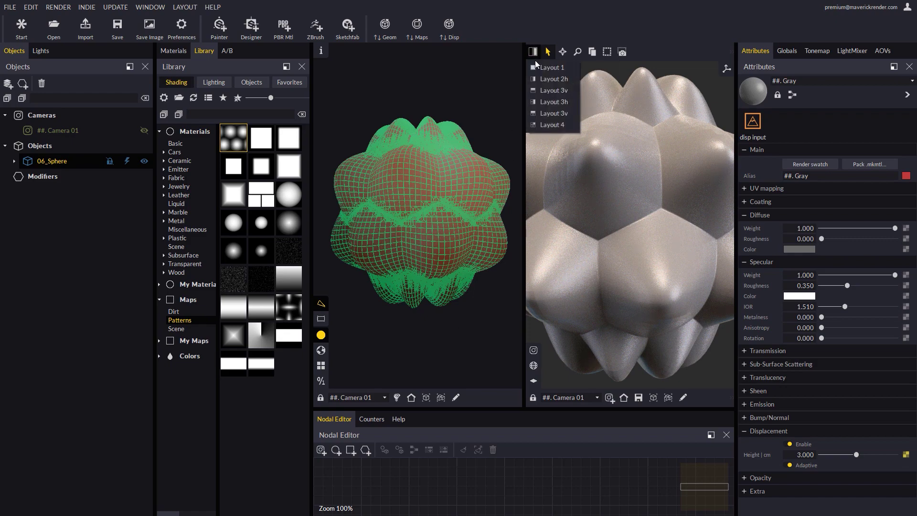
pyautogui.click(549, 66)
pyautogui.click(789, 465)
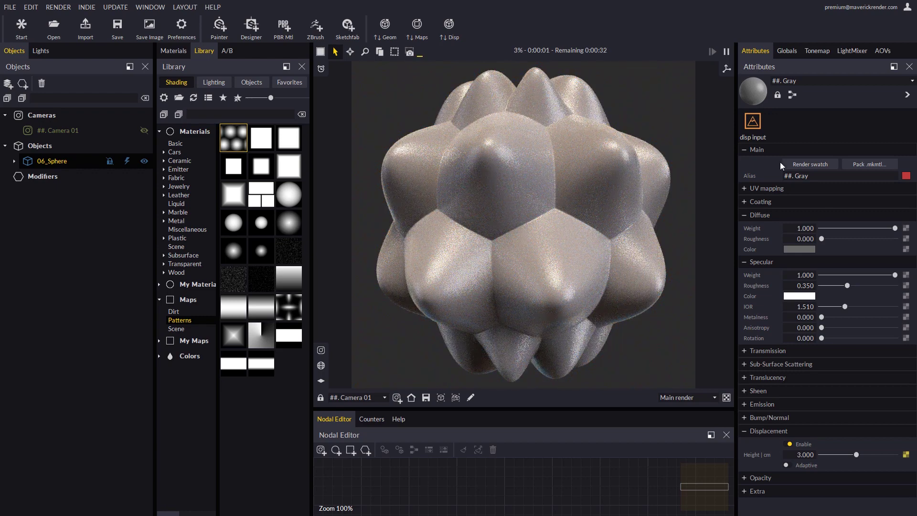
# Step: Switch the sphere's UV mapping to Box projection with Translate U 0.596
pyautogui.click(767, 188)
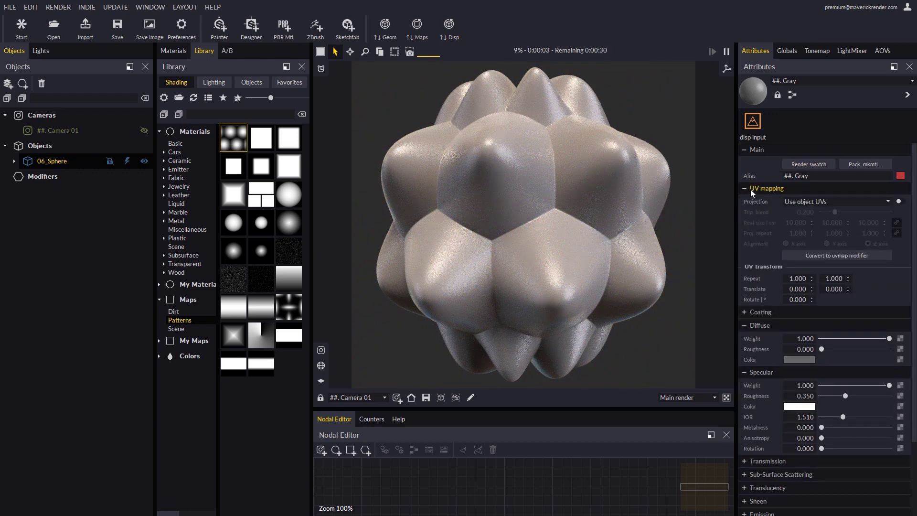
pyautogui.click(814, 202)
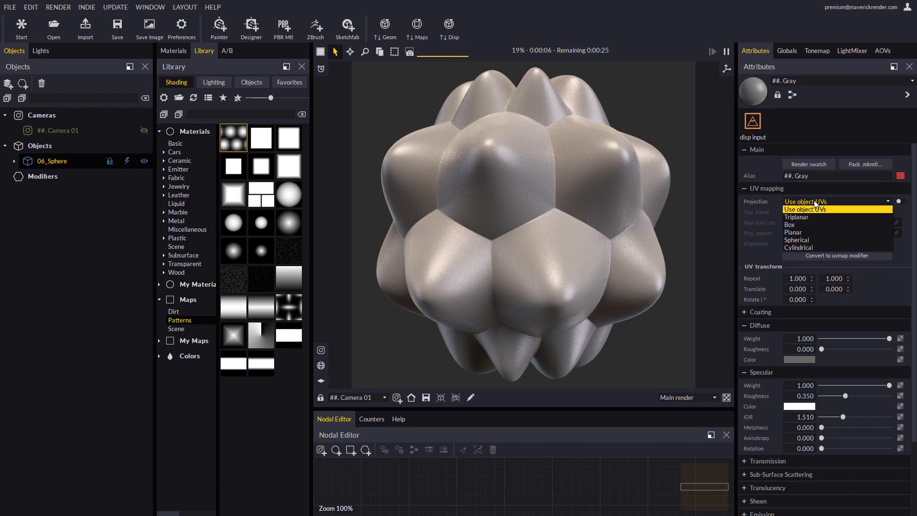
pyautogui.click(803, 225)
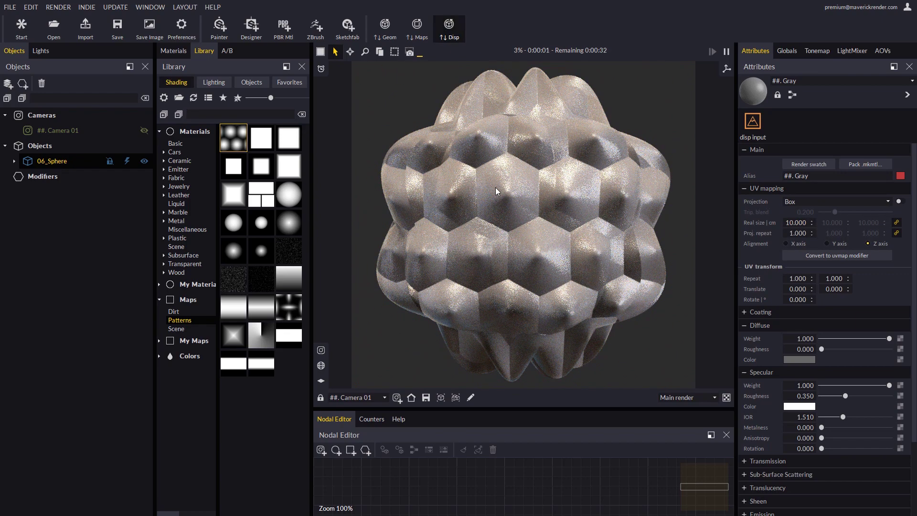
pyautogui.moveTo(814, 290); pyautogui.dragTo(831, 288)
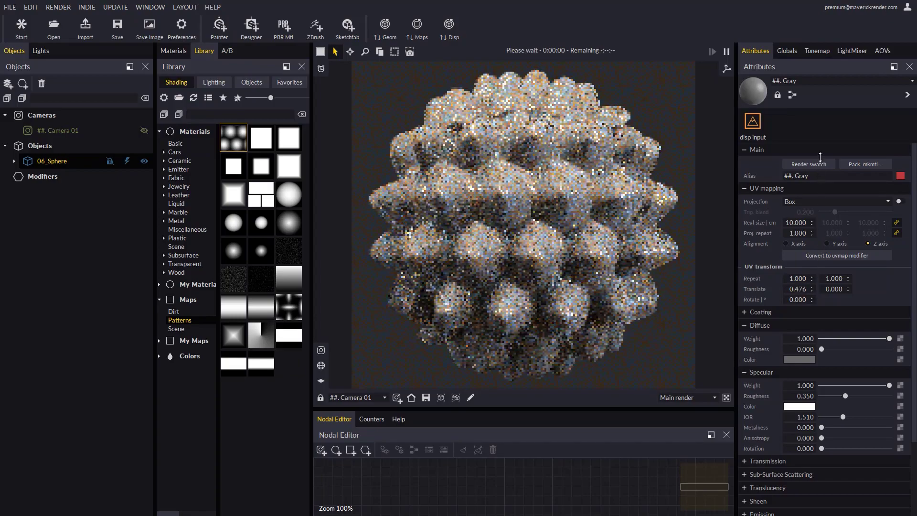
pyautogui.click(451, 27)
# Step: Set the box mapping real size to 30 cm and recompute the displacement
pyautogui.click(795, 223)
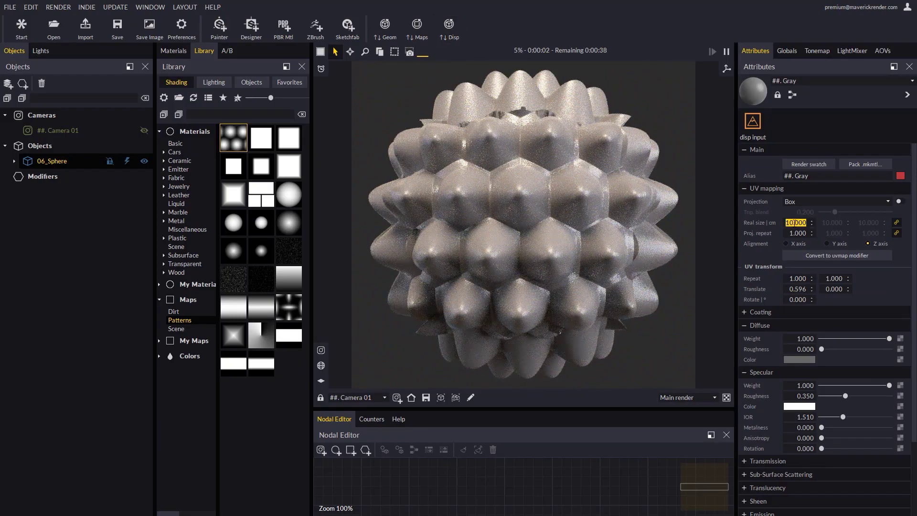
pyautogui.write('30')
pyautogui.press('Return')
pyautogui.click(452, 29)
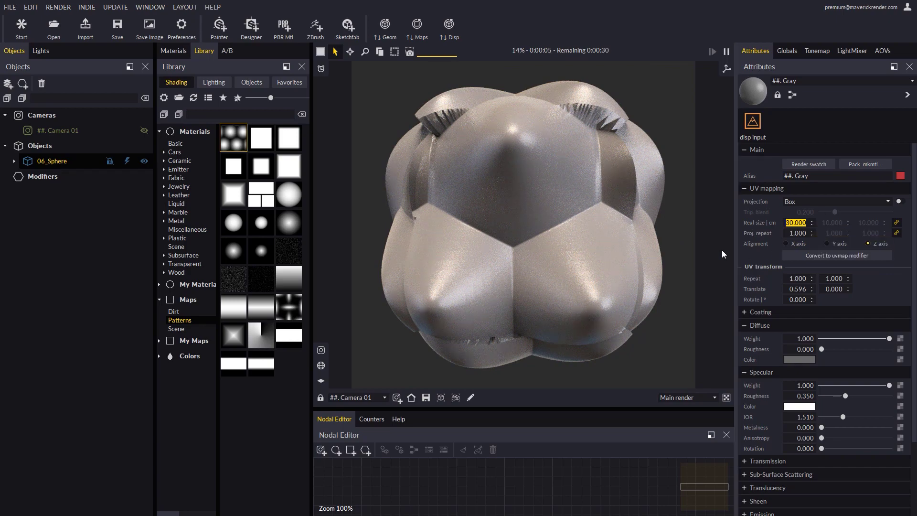
# Step: Convert the sphere's UV mapping into a Uvmap modifier with real size 10
pyautogui.click(834, 257)
pyautogui.click(437, 283)
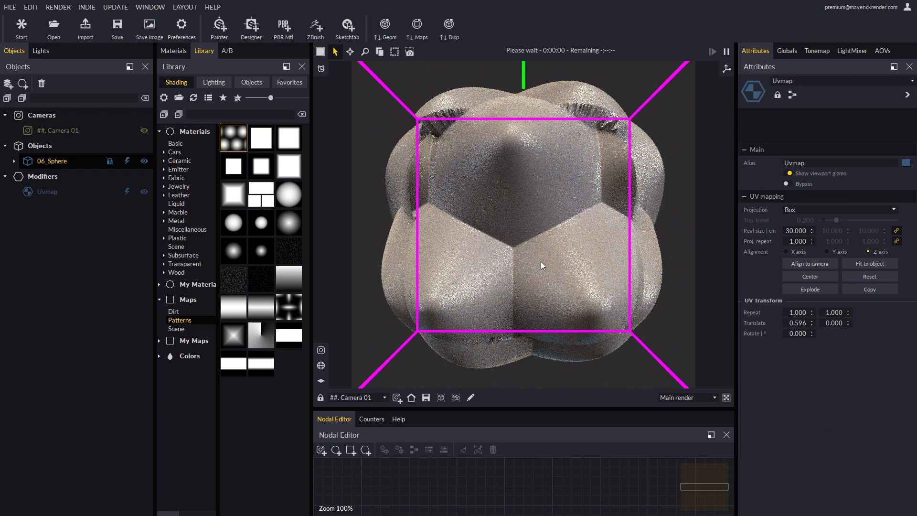
pyautogui.click(41, 193)
pyautogui.click(795, 230)
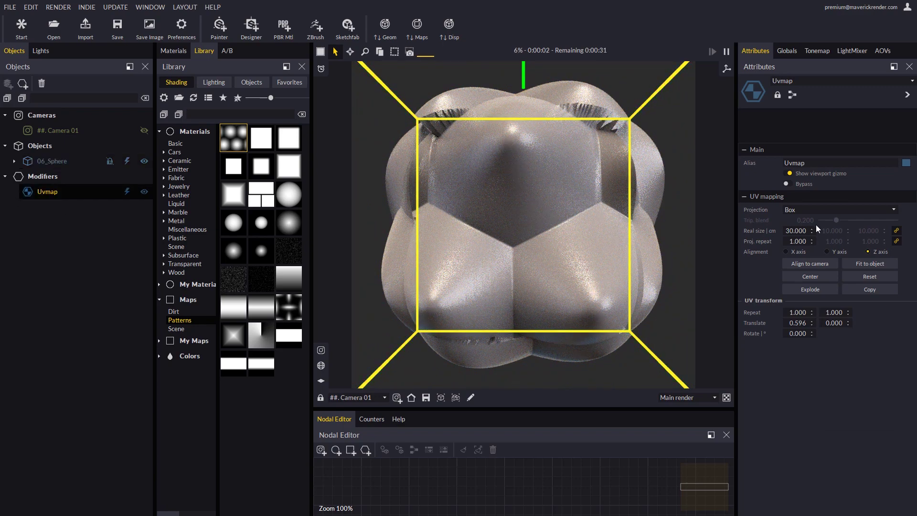
pyautogui.write('10')
pyautogui.press('Return')
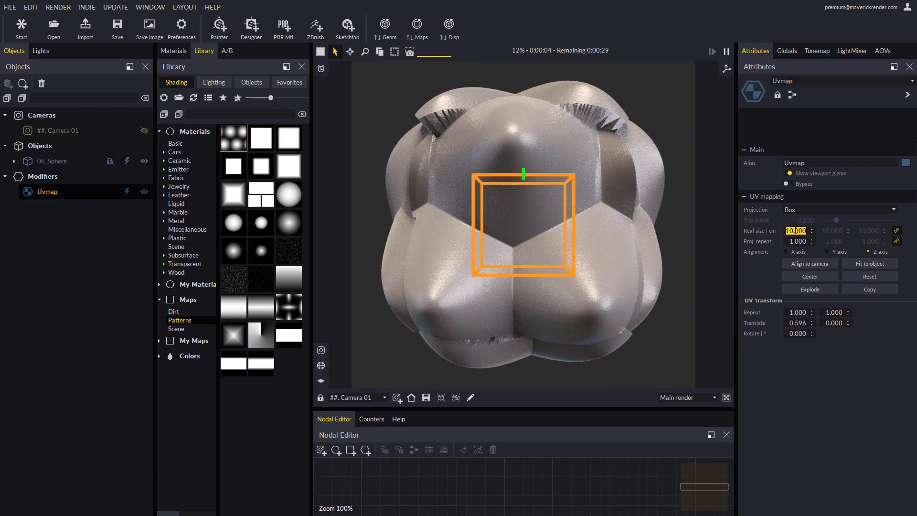
pyautogui.click(449, 29)
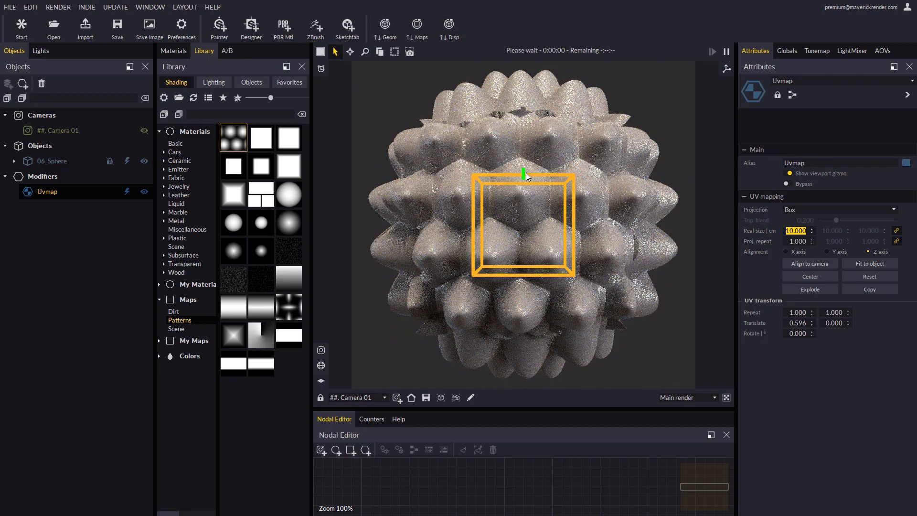
# Step: Try moving the UV mapping box, undo it, and bypass the Uvmap modifier
pyautogui.click(530, 201)
pyautogui.moveTo(543, 206); pyautogui.dragTo(586, 257)
pyautogui.hotkey('ctrl', 'z')
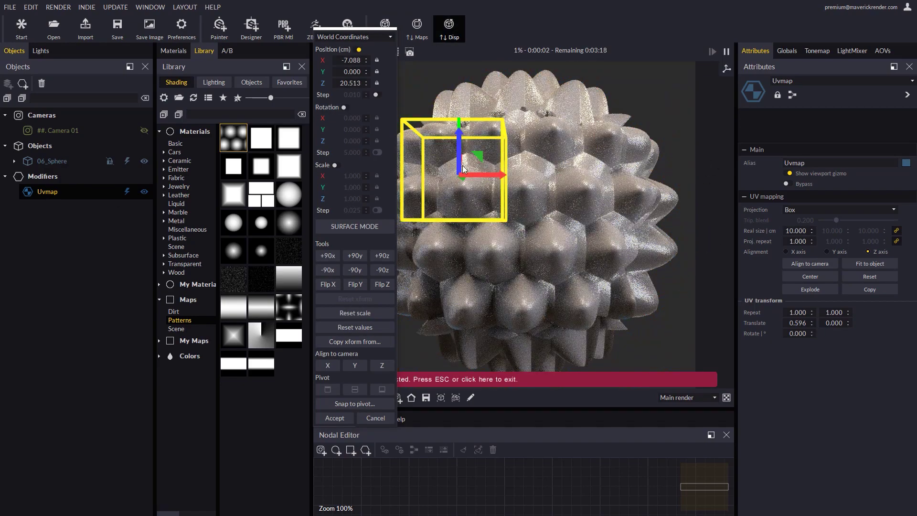
pyautogui.click(334, 418)
pyautogui.click(127, 191)
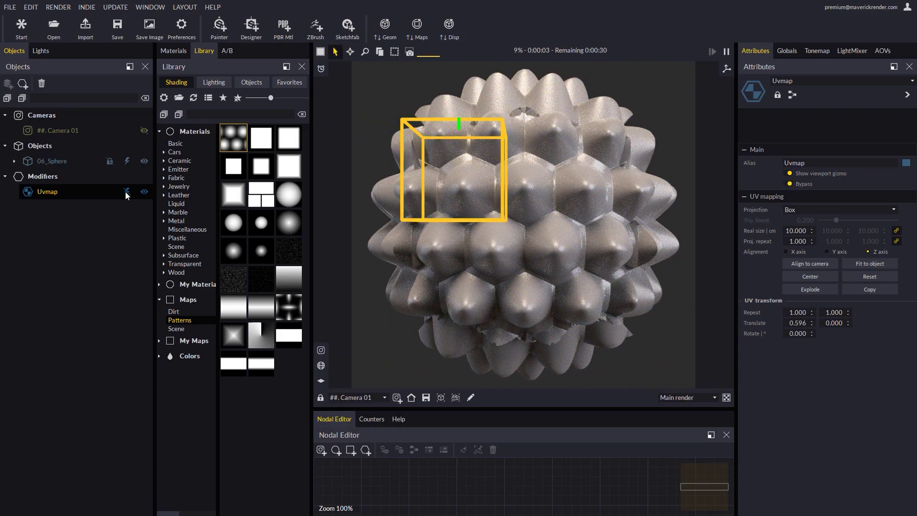
# Step: Make the Gray material use object UVs with translate reset to 0
pyautogui.click(597, 129)
pyautogui.click(807, 201)
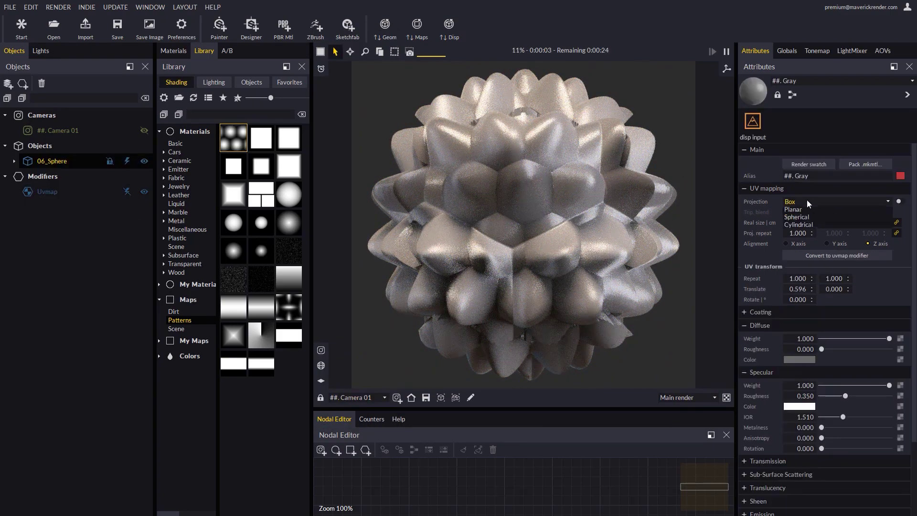
pyautogui.click(812, 237)
pyautogui.rightClick(810, 290)
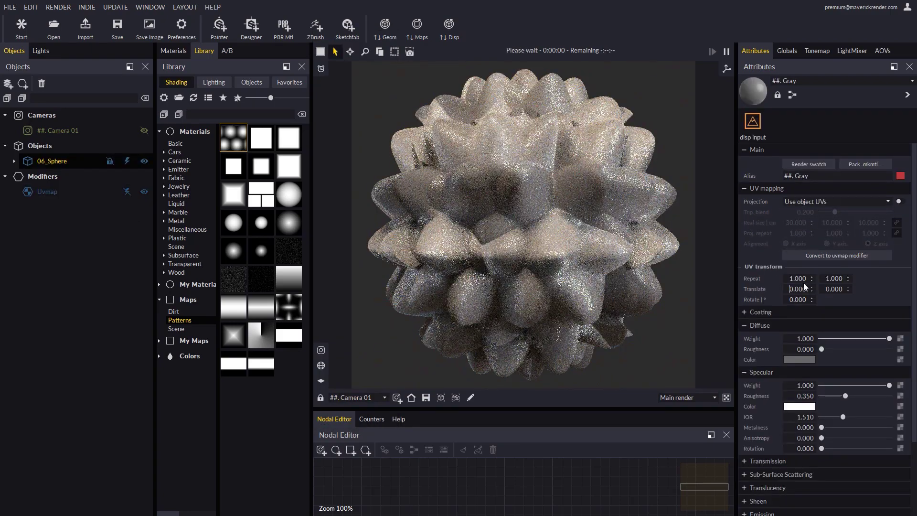
pyautogui.click(446, 34)
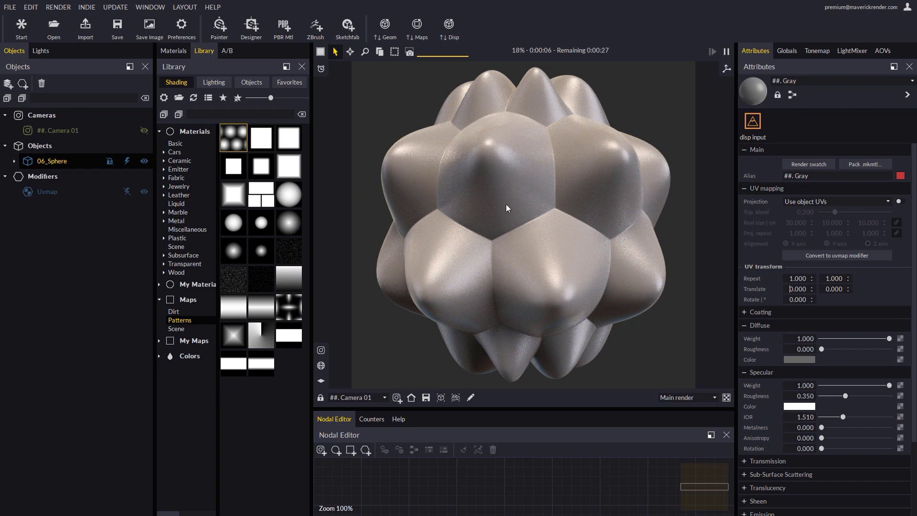
# Step: Apply Mesh_A_01.png as the sphere's bump/normal map with master repeat 25
pyautogui.moveTo(286, 307); pyautogui.dragTo(508, 251)
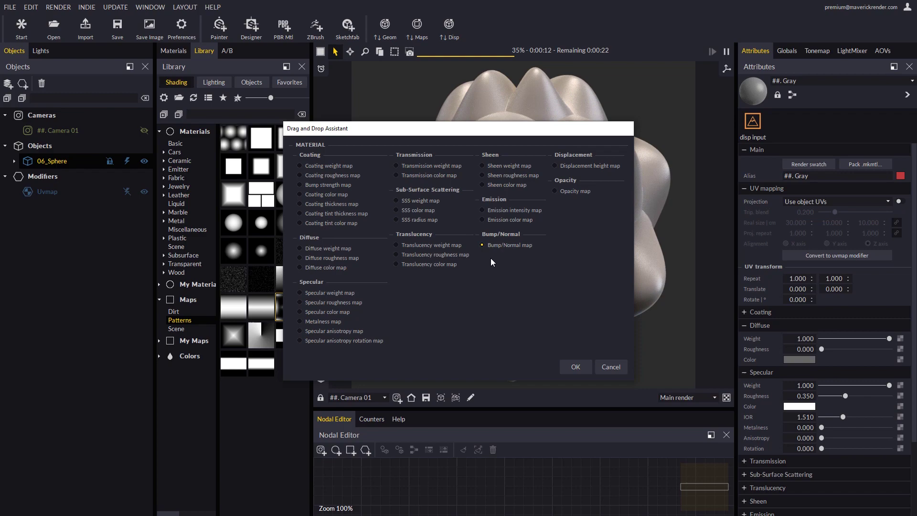
pyautogui.click(580, 367)
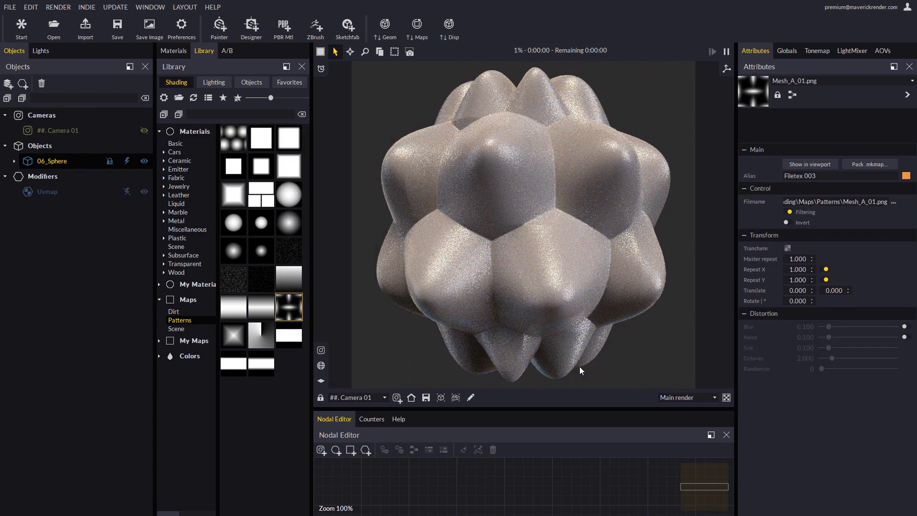
pyautogui.click(790, 259)
pyautogui.write('2')
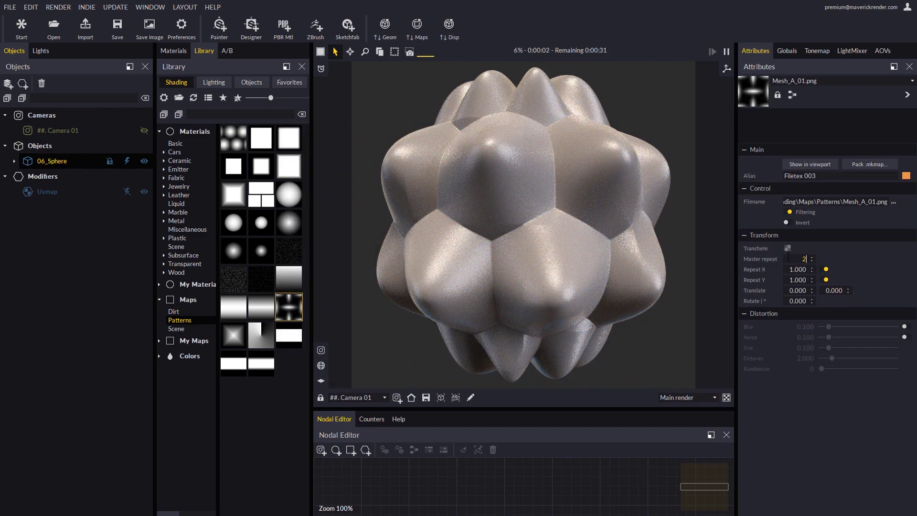
pyautogui.write('5')
pyautogui.press('Return')
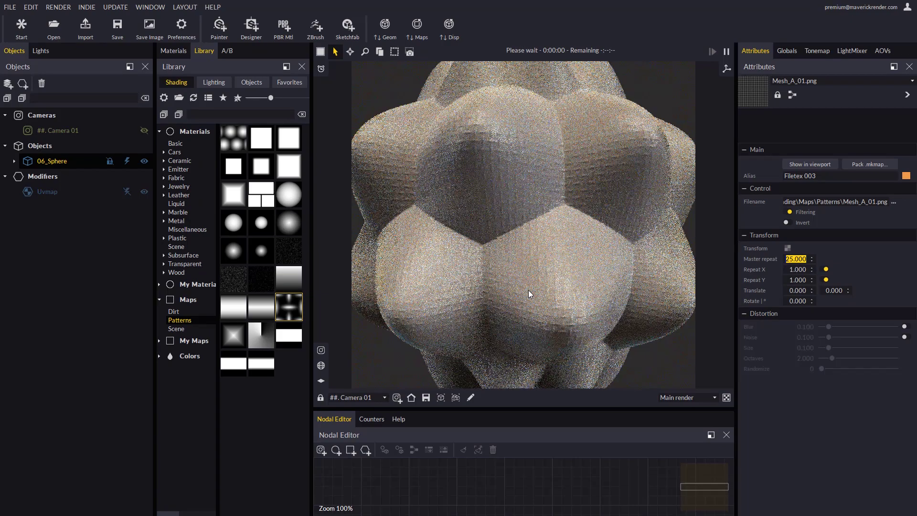
pyautogui.scroll(2, 528, 290)
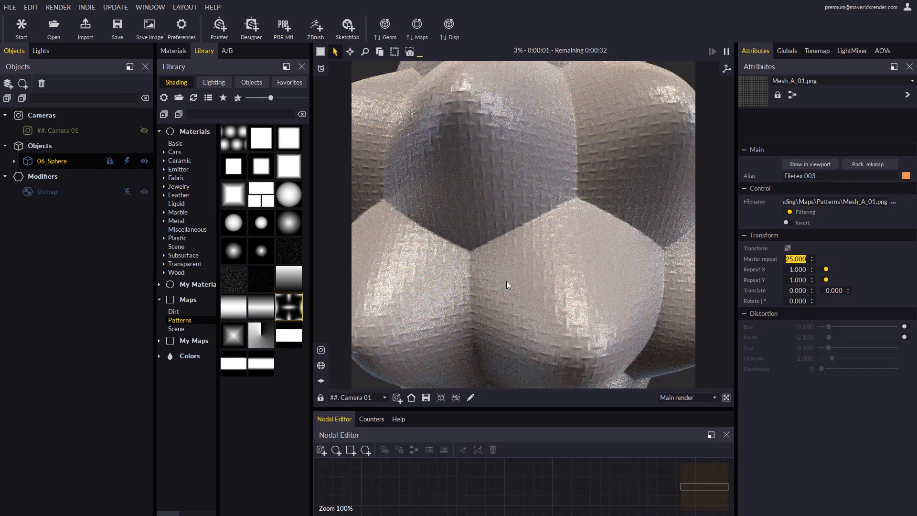
pyautogui.click(512, 277)
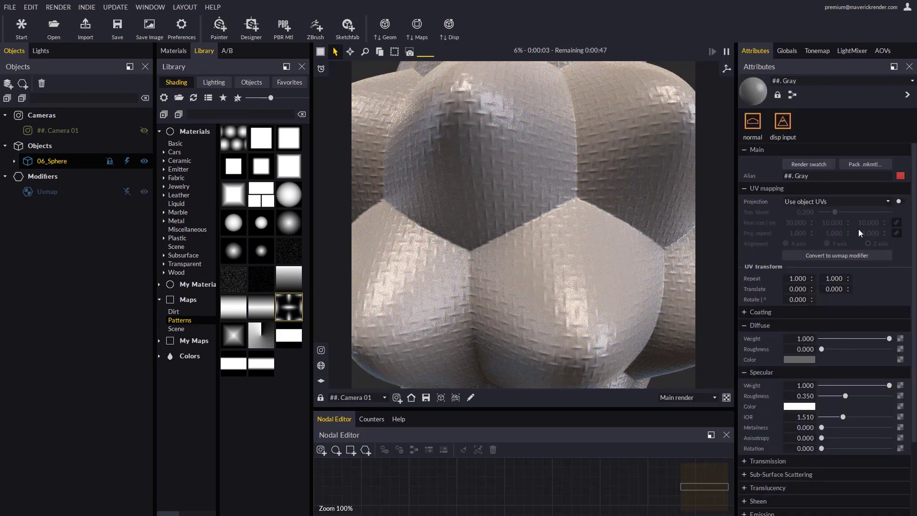
# Step: Raise the Bump node strength to 4.383 and test the Invert toggle
pyautogui.click(753, 123)
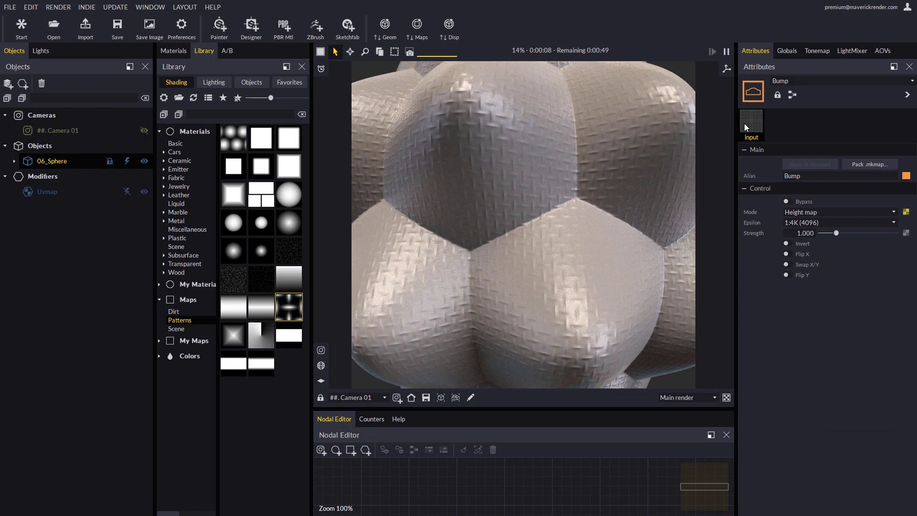
pyautogui.moveTo(837, 236); pyautogui.dragTo(886, 238)
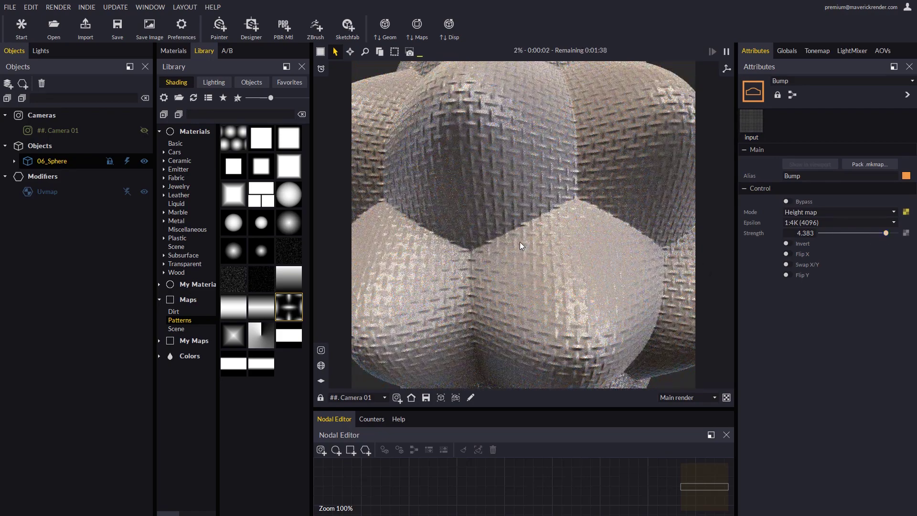
pyautogui.scroll(-5, 519, 243)
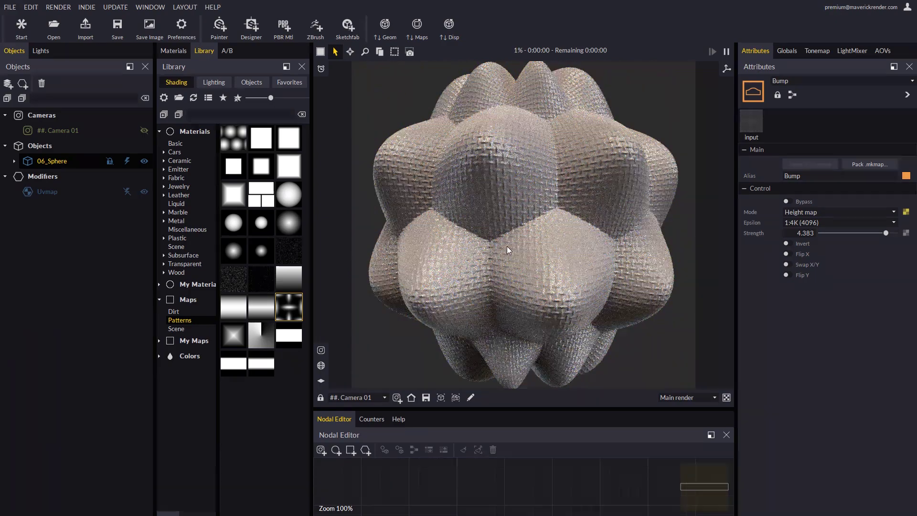
pyautogui.click(787, 244)
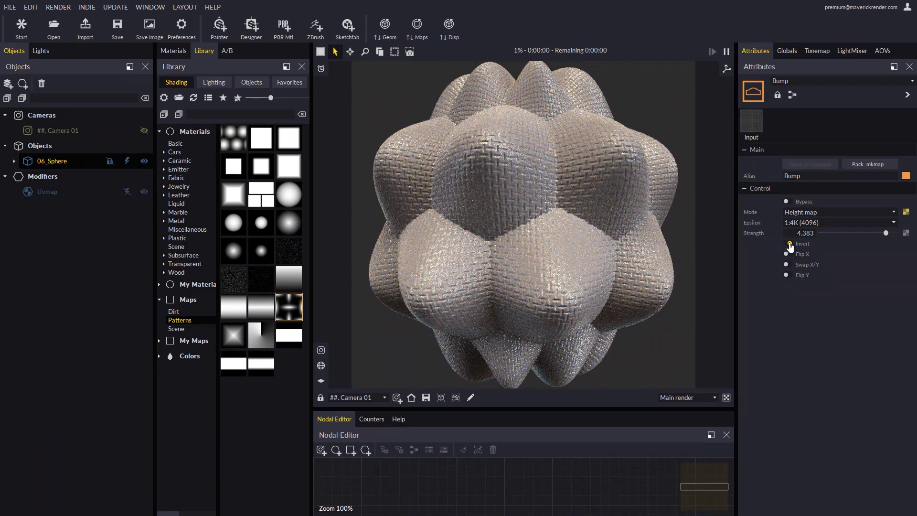
pyautogui.scroll(-2, 583, 238)
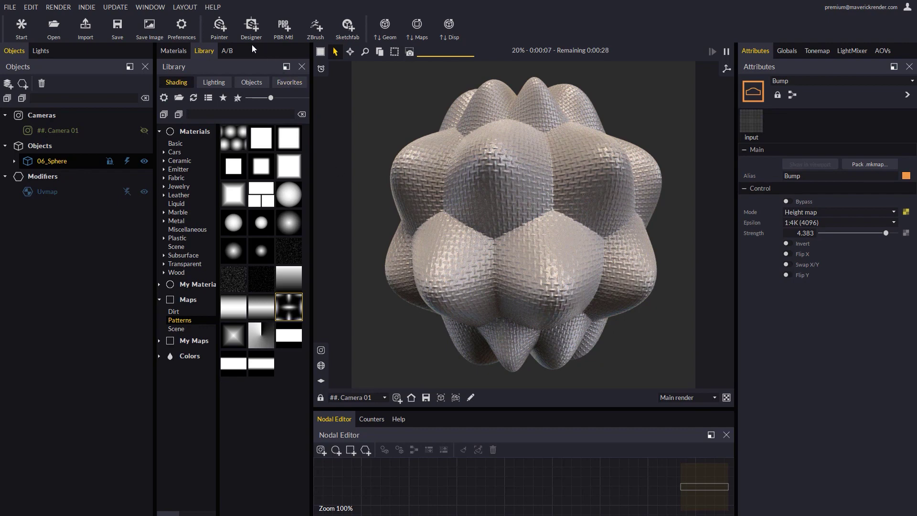
# Step: Import alien_cracked_rocky_ground from Substance Designer with 2 cm displacement height, without saving
pyautogui.click(249, 30)
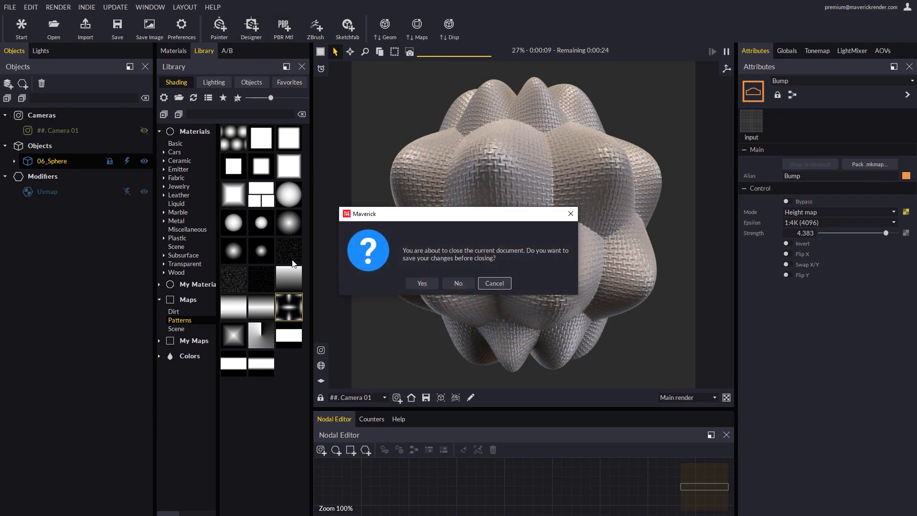
pyautogui.click(459, 284)
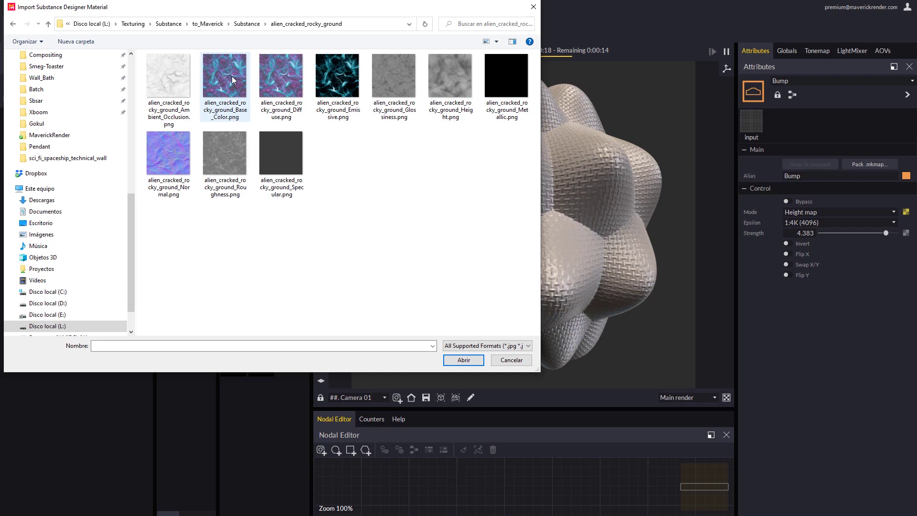
pyautogui.doubleClick(233, 82)
pyautogui.click(489, 227)
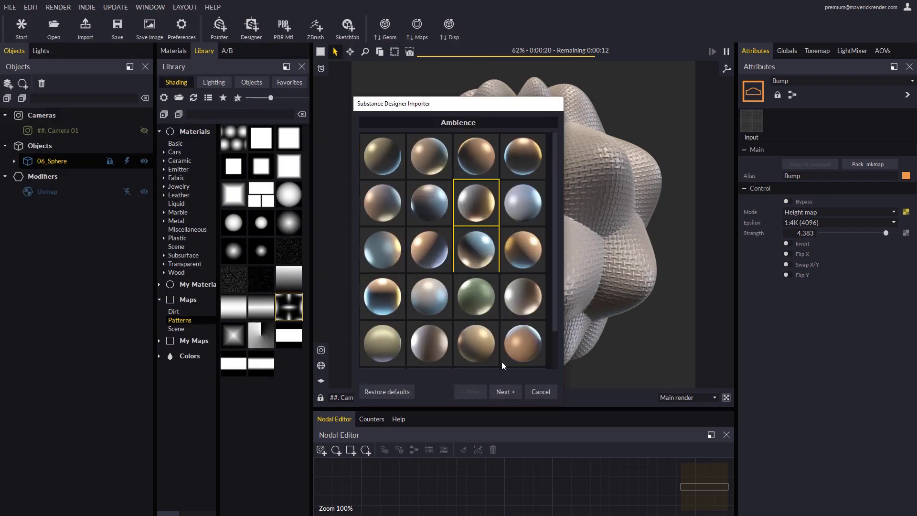
pyautogui.click(509, 393)
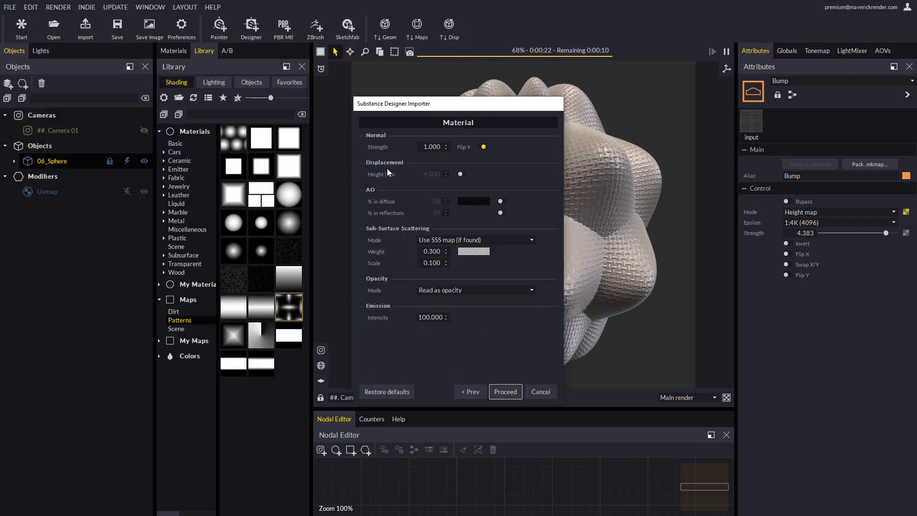
pyautogui.click(431, 174)
pyautogui.write('2')
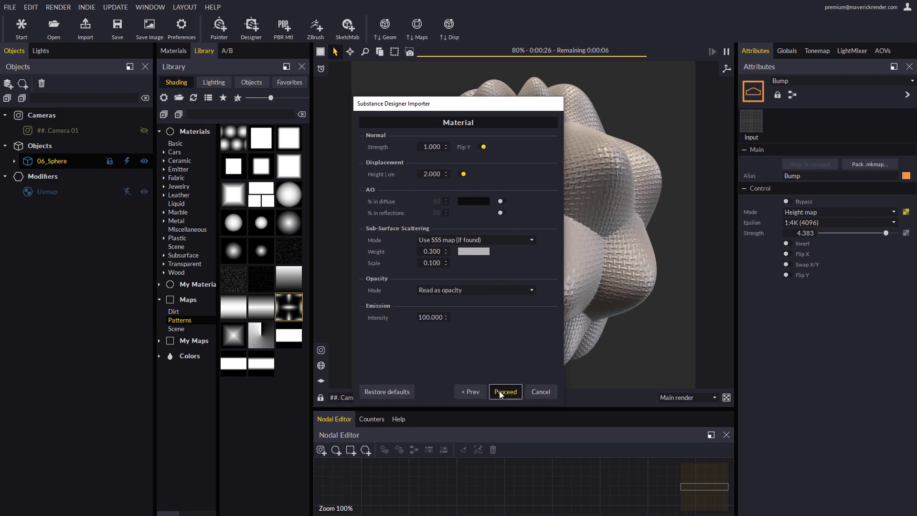
pyautogui.click(500, 392)
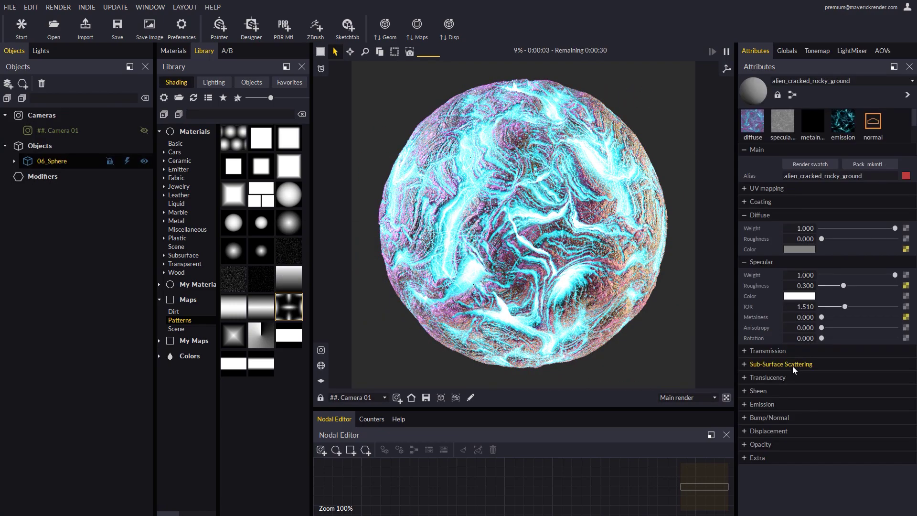
# Step: Set the rocky ground material's displacement height to 5 cm
pyautogui.click(789, 401)
pyautogui.click(812, 474)
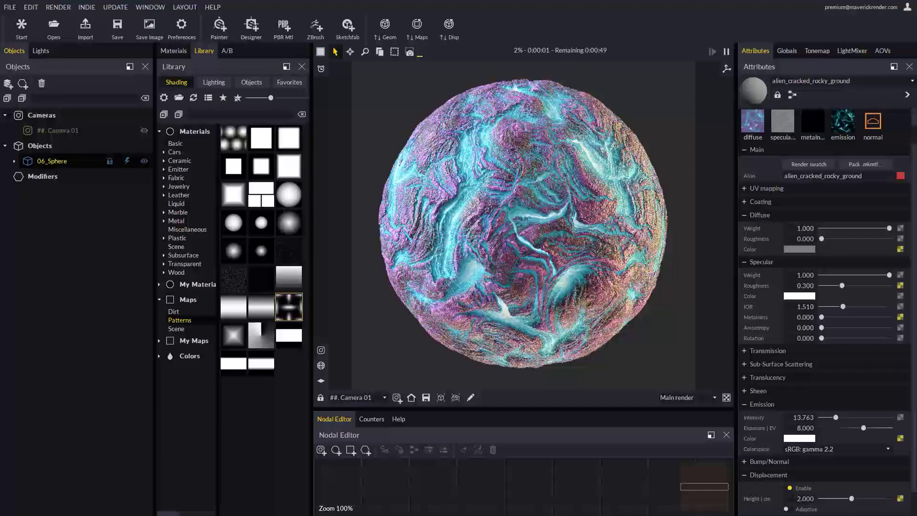
pyautogui.click(761, 262)
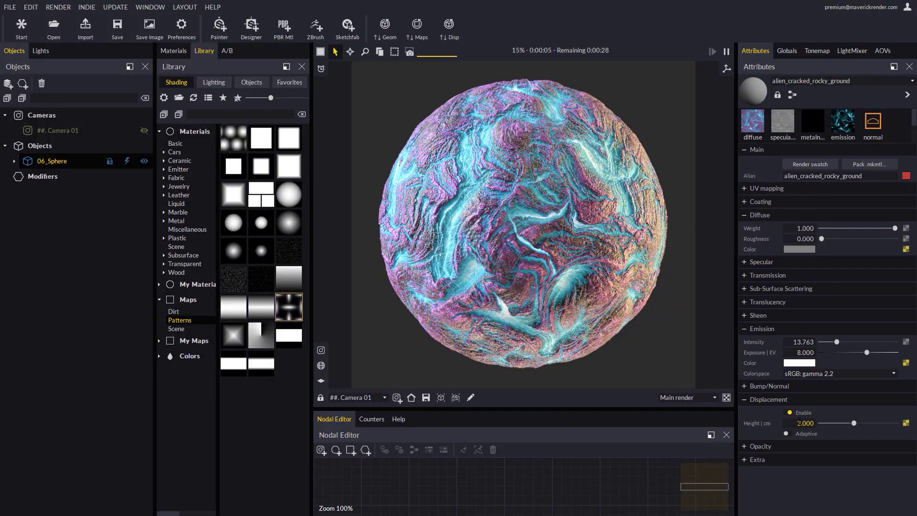
pyautogui.doubleClick(799, 423)
pyautogui.write('5')
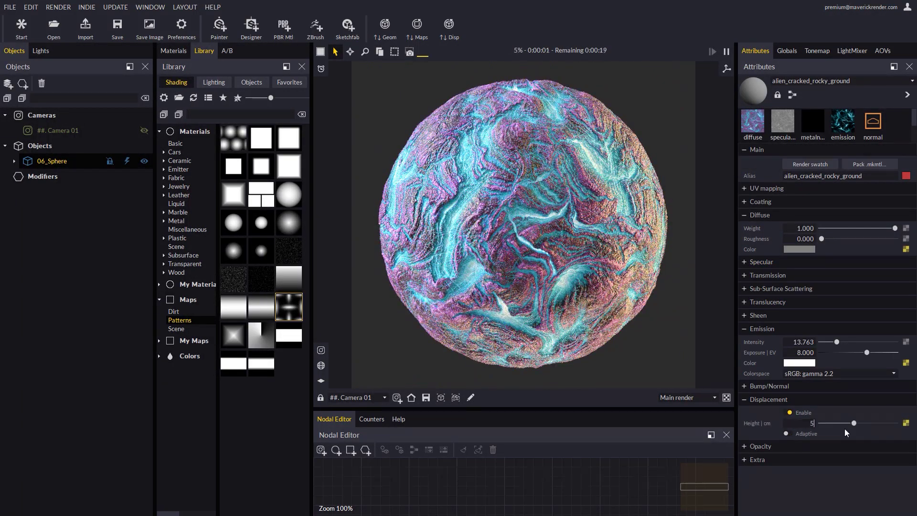
pyautogui.press('Return')
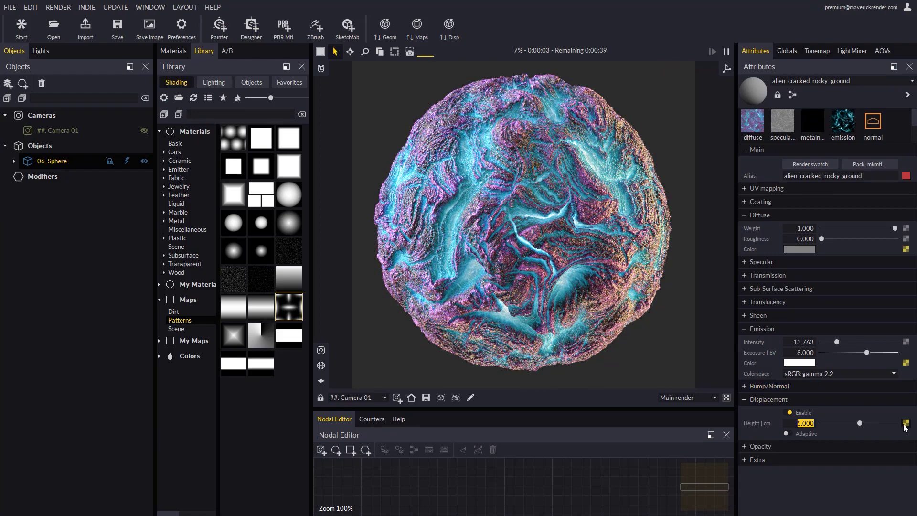
# Step: Raise the Disp 001 autobump to 3.539 and nudge the UV translate
pyautogui.click(906, 423)
pyautogui.moveTo(835, 259); pyautogui.dragTo(874, 259)
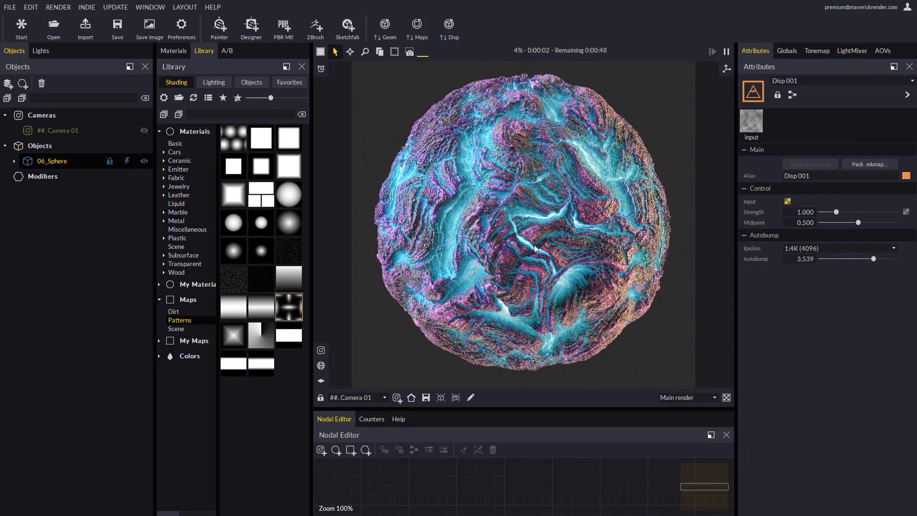
pyautogui.click(533, 285)
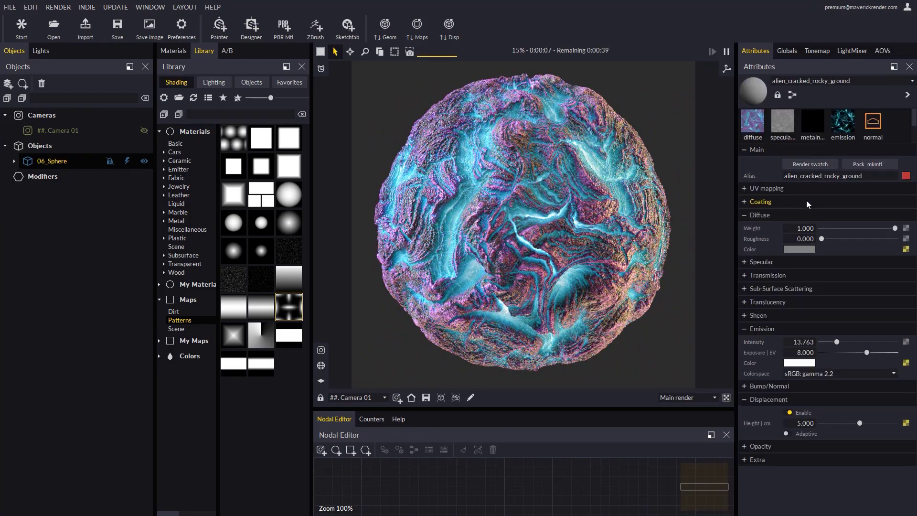
pyautogui.click(788, 188)
pyautogui.moveTo(812, 289)
pyautogui.mouseDown()
pyautogui.moveTo(848, 289)
pyautogui.moveTo(813, 291)
pyautogui.mouseUp()
# Step: Reset the material's Translate U and V to 0.000, then expand Globals > Subdivision and Displacement
pyautogui.doubleClick(812, 289)
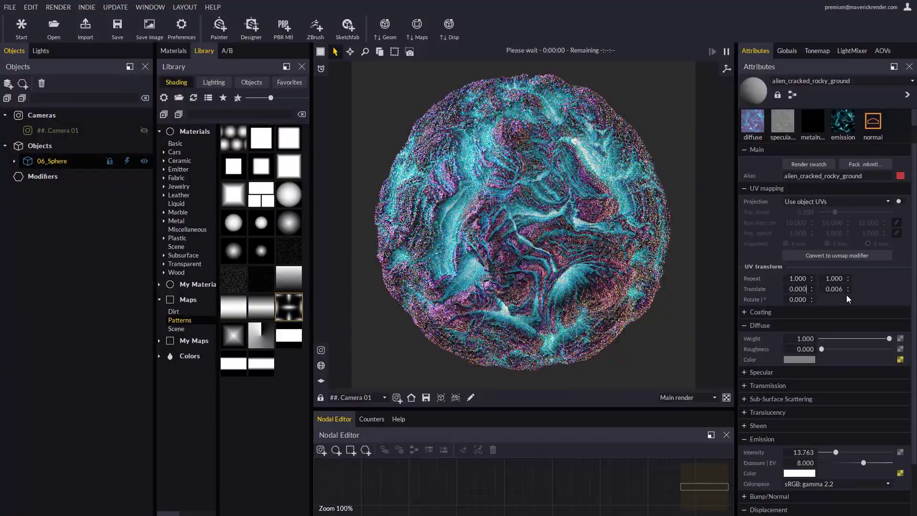
pyautogui.doubleClick(848, 288)
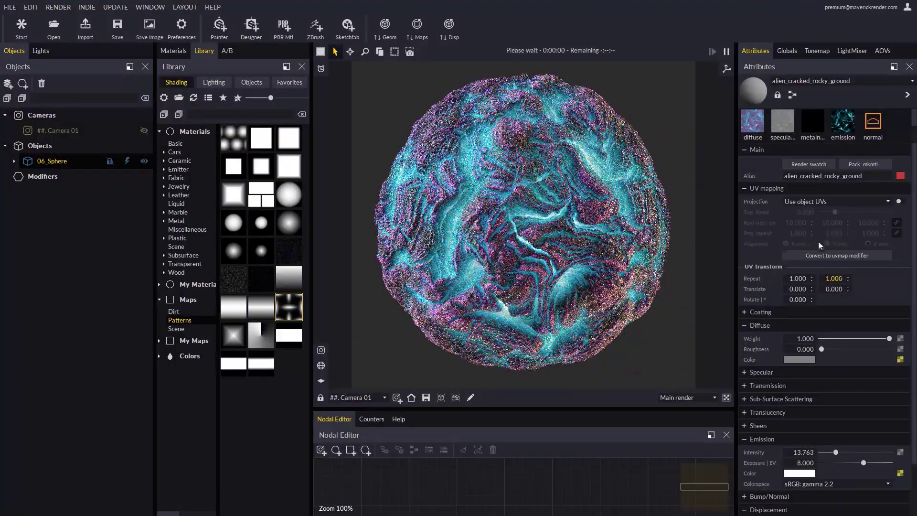
pyautogui.click(787, 51)
pyautogui.click(779, 366)
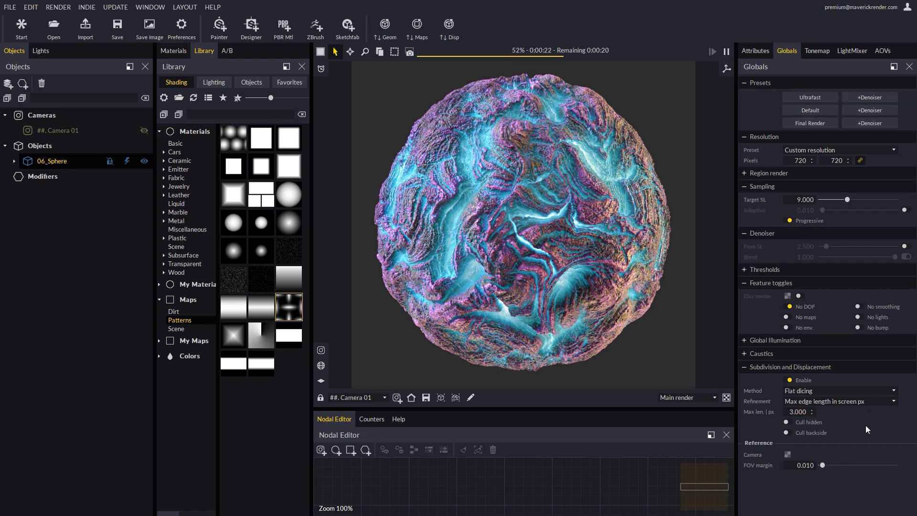
# Step: Set the displacement Max len. to 1 px and toggle the split GL view on and off
pyautogui.click(854, 415)
pyautogui.write('1')
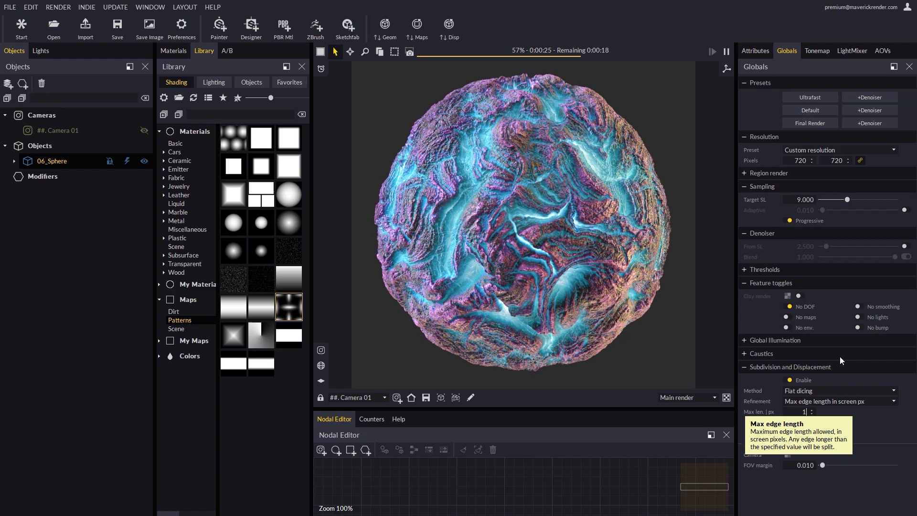
pyautogui.press('Return')
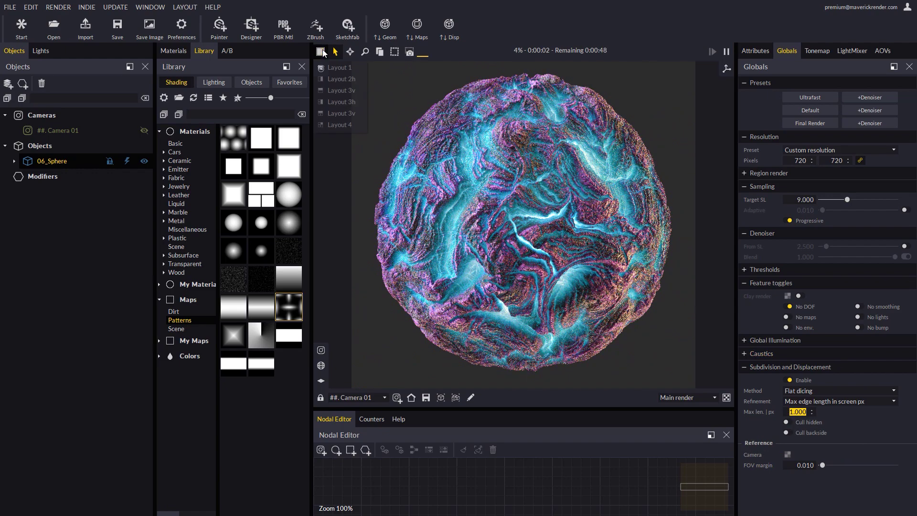
pyautogui.click(320, 51)
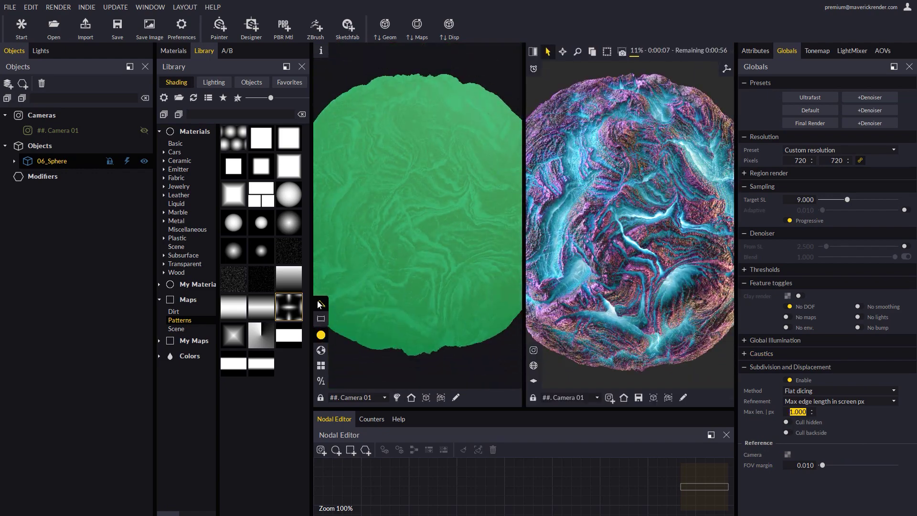
pyautogui.click(533, 51)
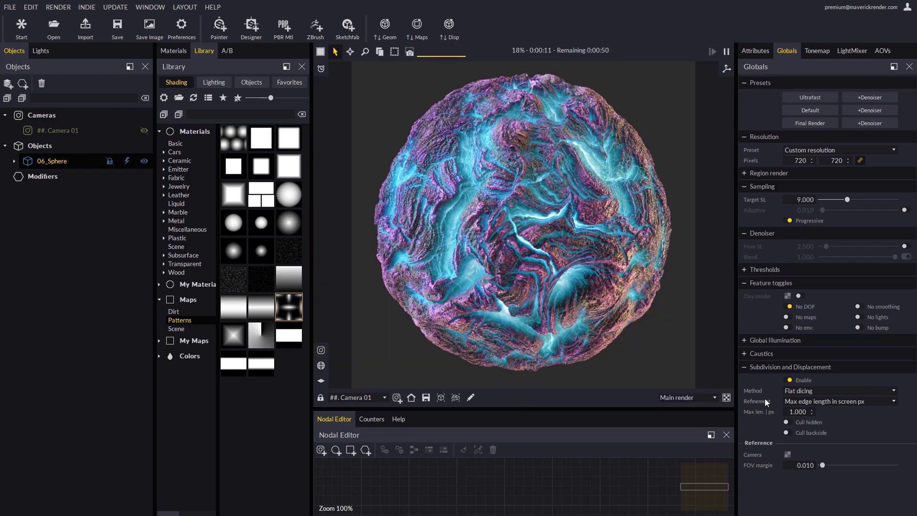
# Step: Set Max len. to 3 px and enable Cull backside and Cull hidden, checking the wireframe overlay
pyautogui.write('3')
pyautogui.press('Return')
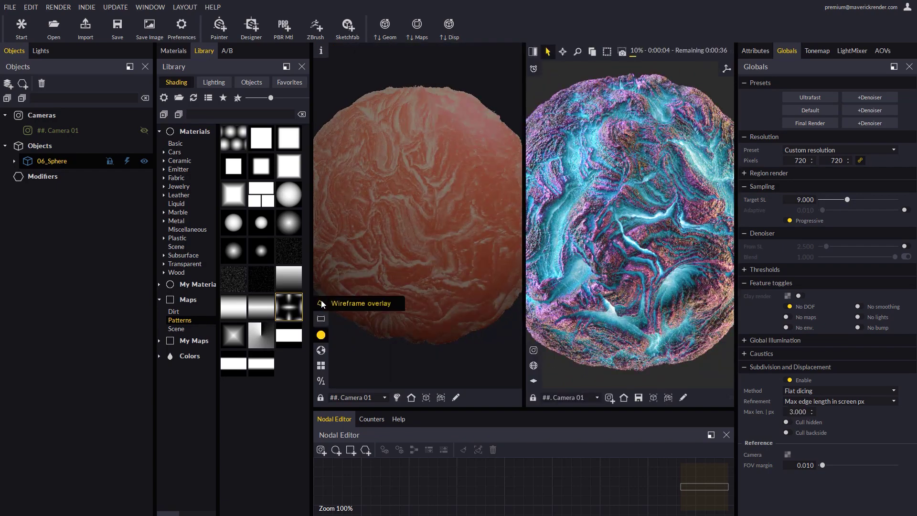
pyautogui.click(321, 303)
pyautogui.click(789, 432)
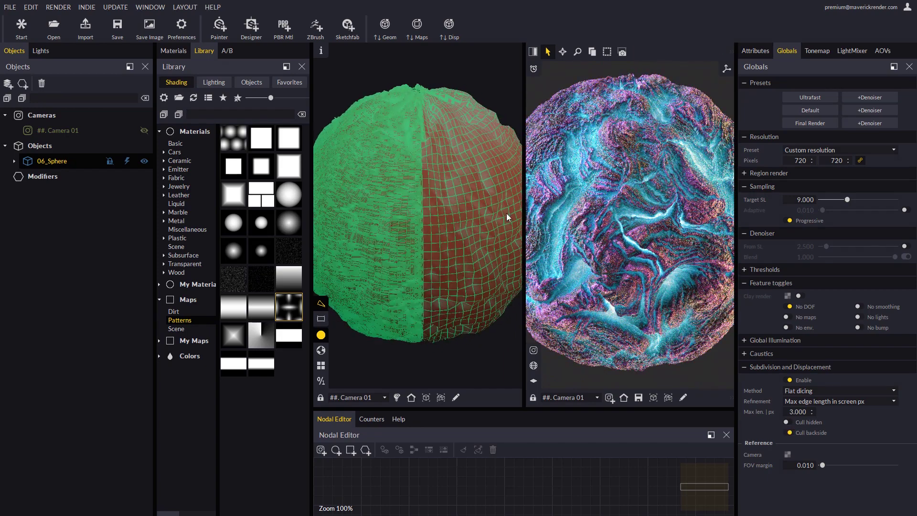
pyautogui.click(787, 423)
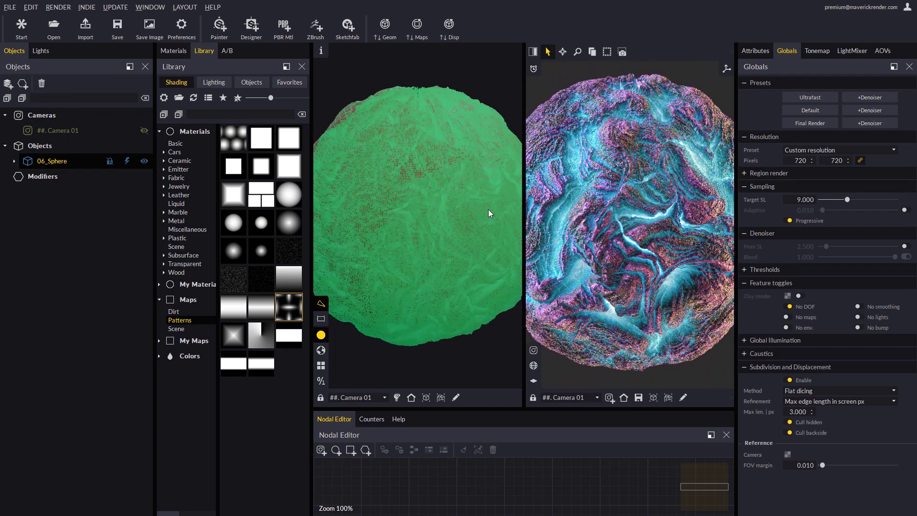
pyautogui.click(320, 303)
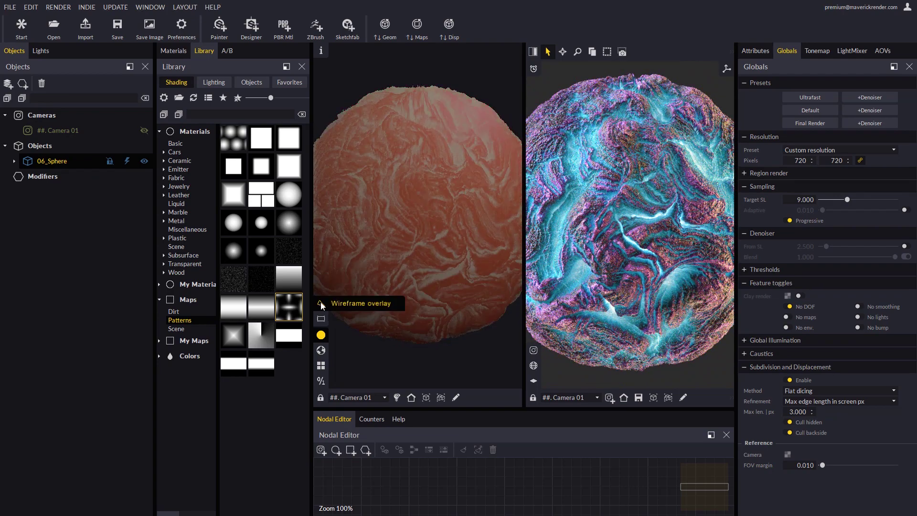
# Step: Return to a single-viewport layout and start a PBR material import
pyautogui.click(533, 52)
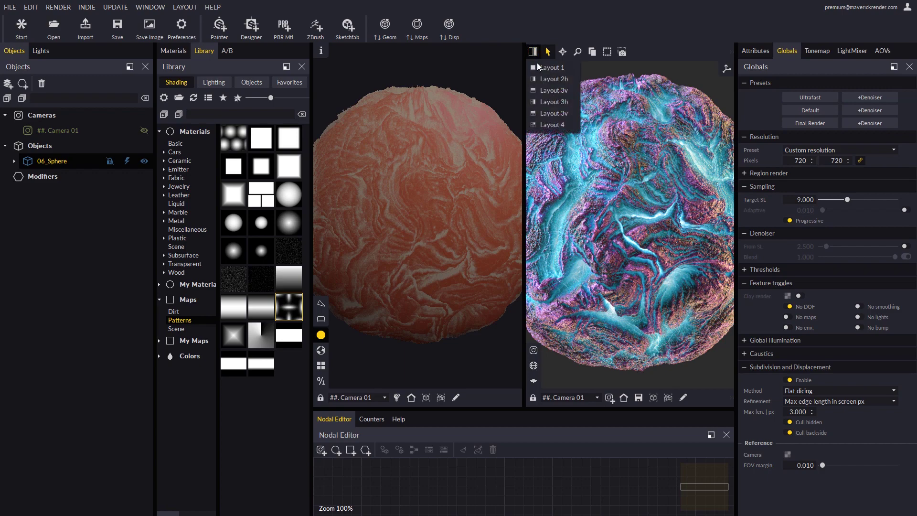
pyautogui.click(543, 68)
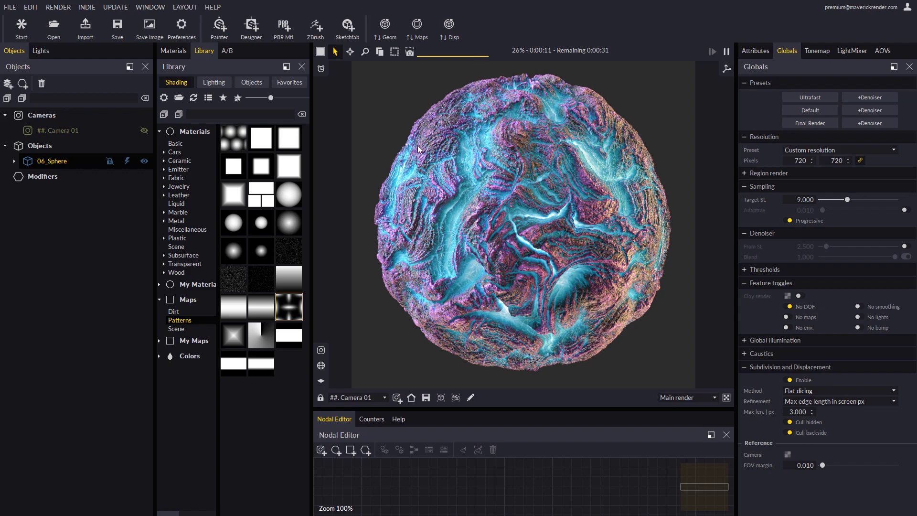
pyautogui.click(282, 28)
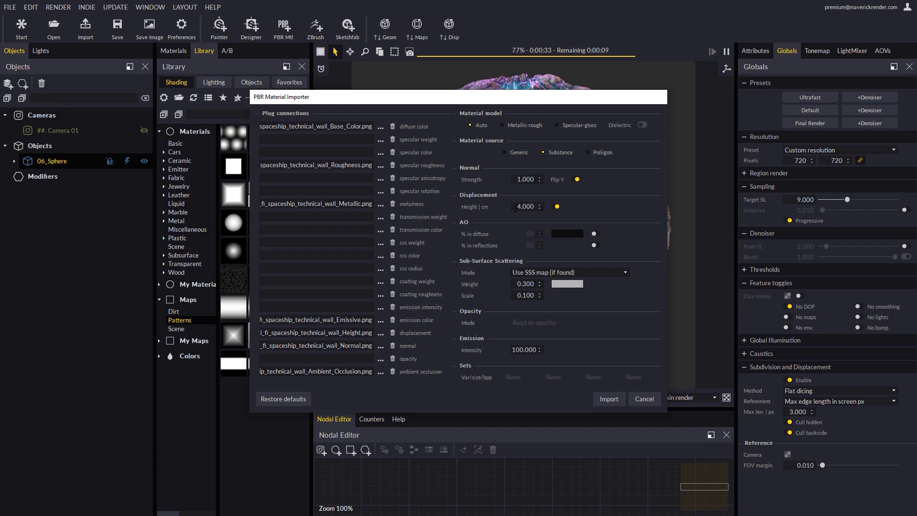
# Step: Change the PBR importer's Displacement Height from 4 to 3 cm
pyautogui.moveTo(515, 207); pyautogui.dragTo(568, 210)
pyautogui.write('3')
# Step: Import the spaceship texture set and drag sci_fi_spaceship_technical_wall onto the sphere
pyautogui.click(617, 397)
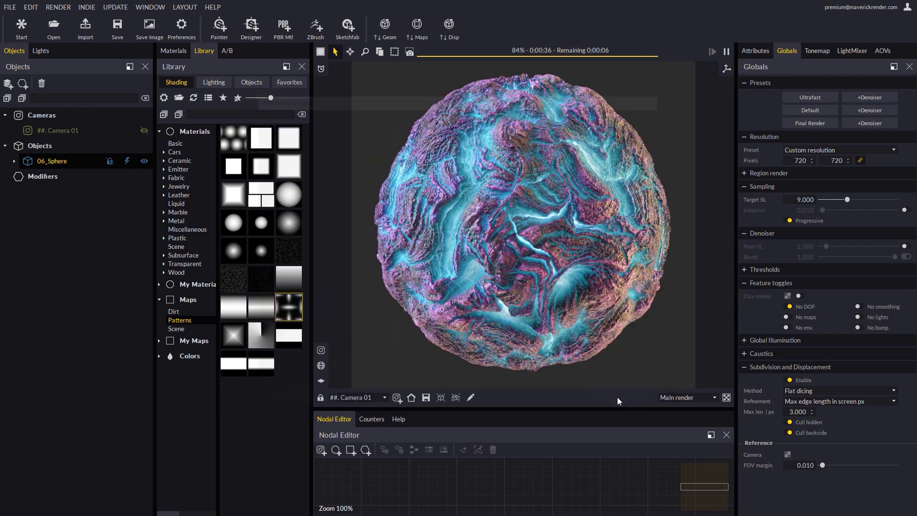
pyautogui.click(179, 50)
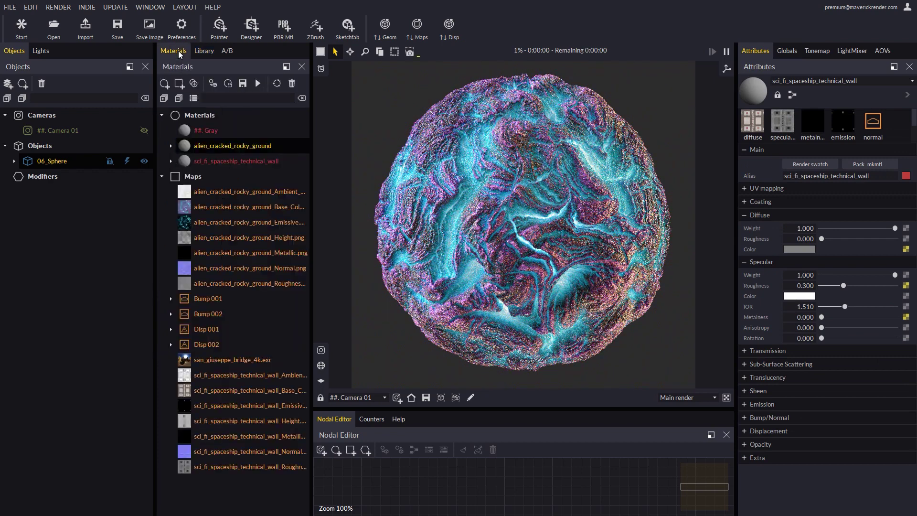
pyautogui.click(230, 163)
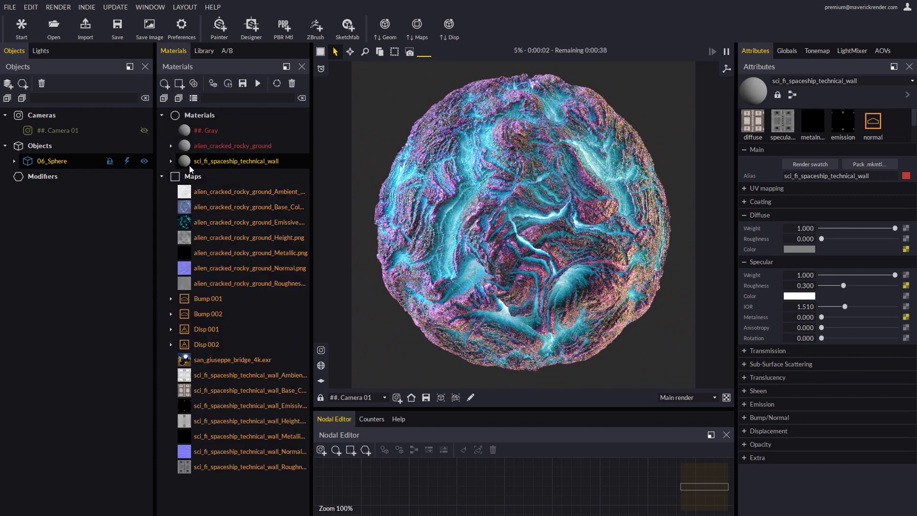
pyautogui.click(258, 84)
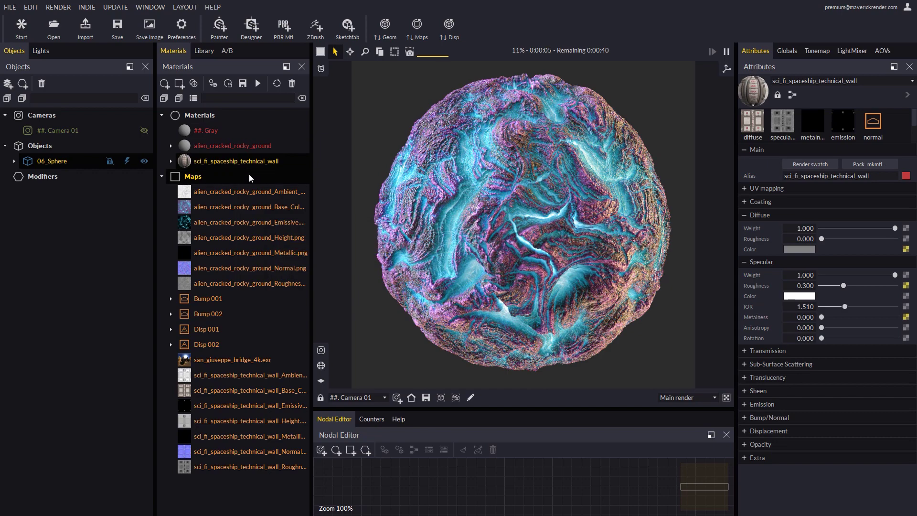
pyautogui.moveTo(208, 161); pyautogui.dragTo(465, 176)
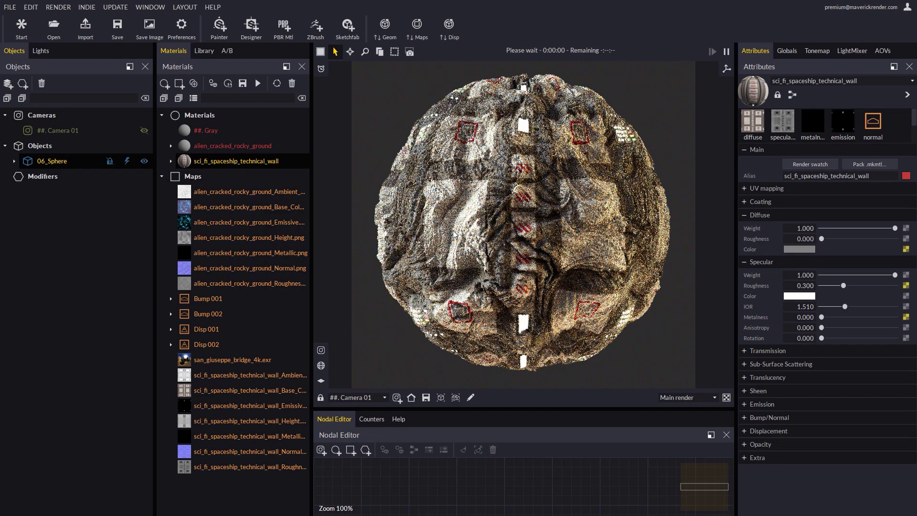
# Step: Turn off displacement, enlarge the Nodal Editor, and move Disp 002 and its map lower
pyautogui.click(449, 26)
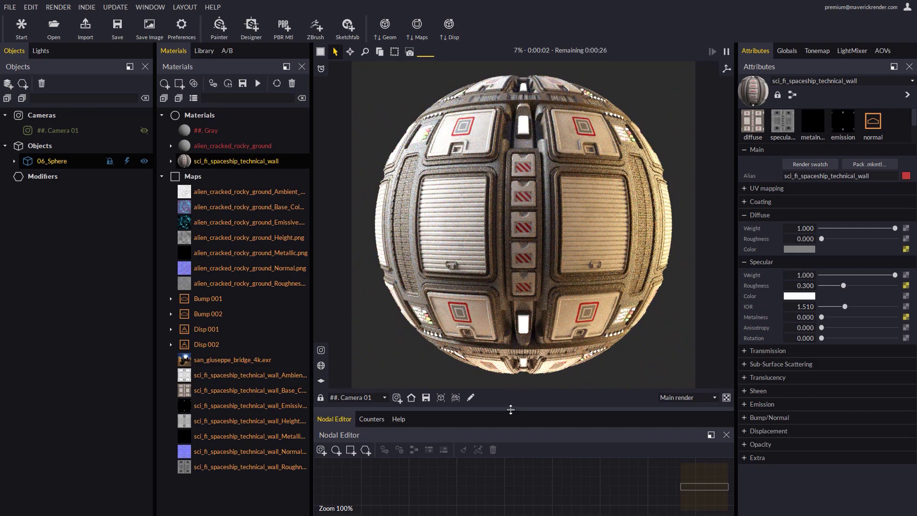
pyautogui.moveTo(511, 409); pyautogui.dragTo(514, 323)
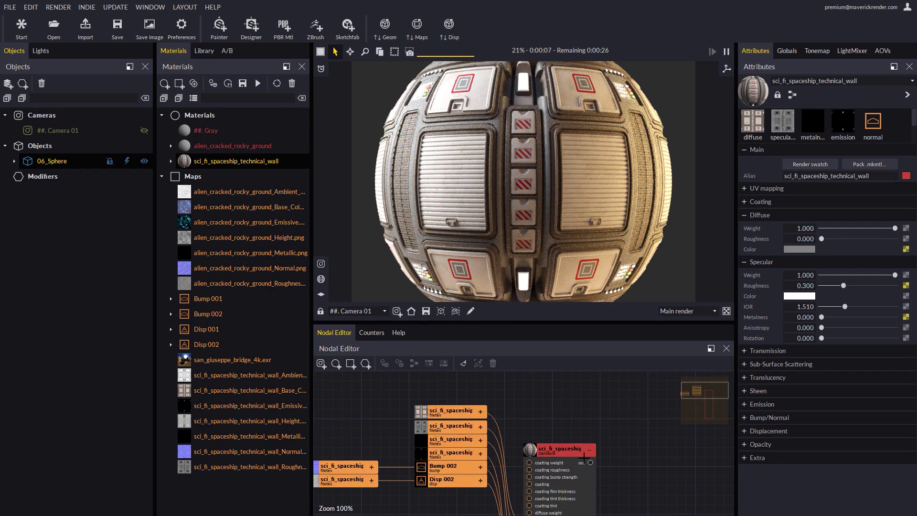
pyautogui.scroll(-2, 584, 458)
pyautogui.moveTo(597, 420); pyautogui.dragTo(500, 431, button='middle')
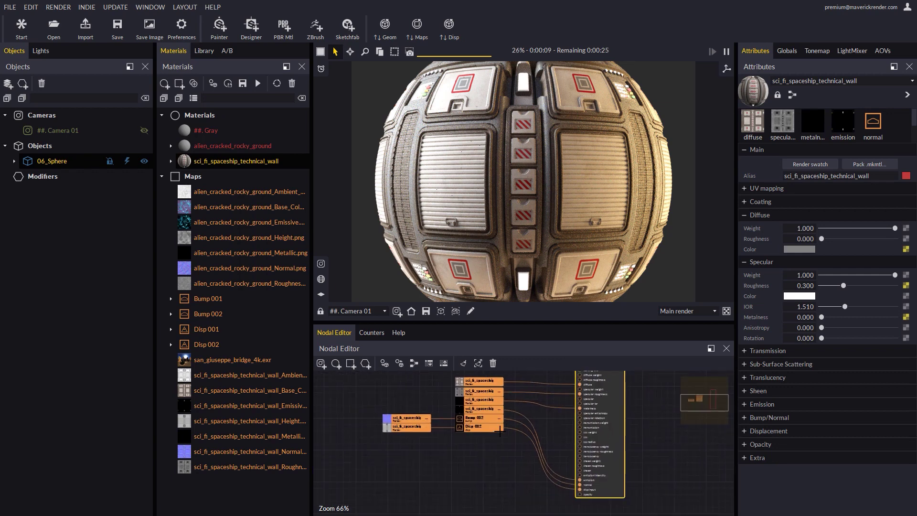
pyautogui.moveTo(477, 426); pyautogui.dragTo(480, 455)
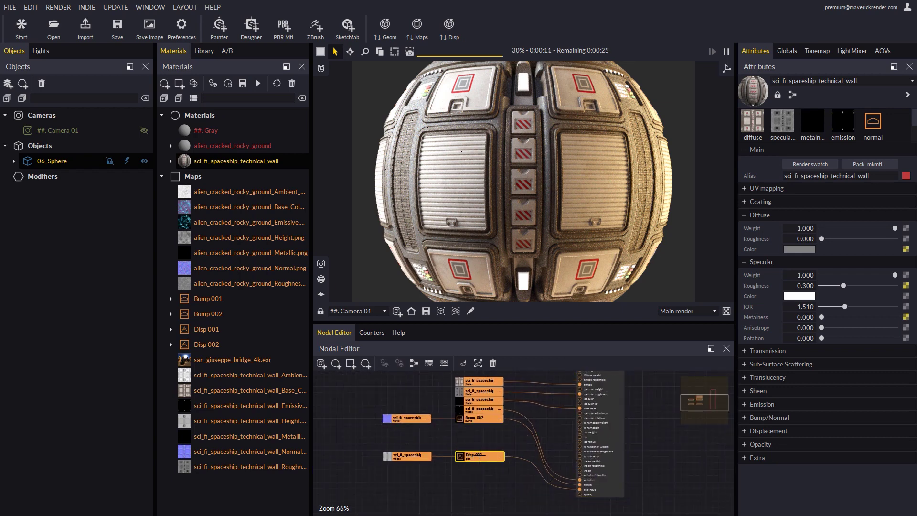
# Step: Shift the node graph view and bring up the Library of pattern maps
pyautogui.scroll(2, 480, 455)
pyautogui.scroll(-2, 466, 439)
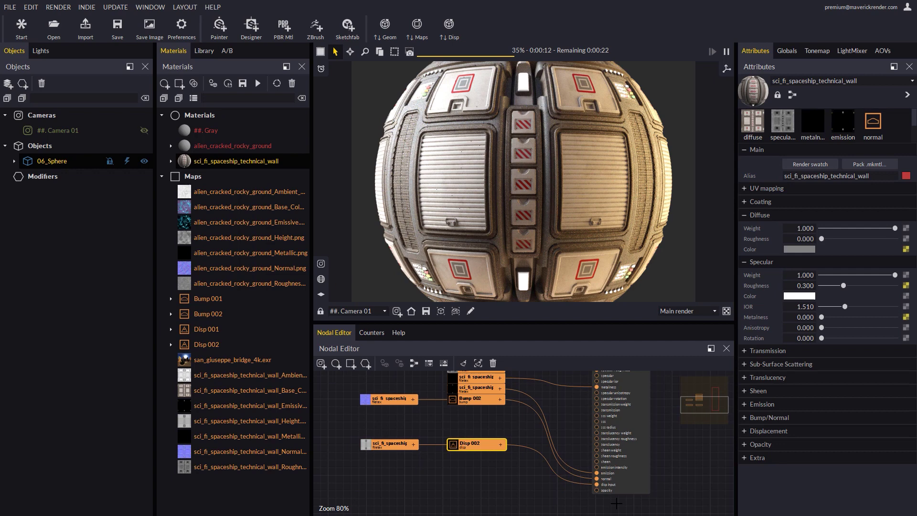
pyautogui.scroll(3, 600, 482)
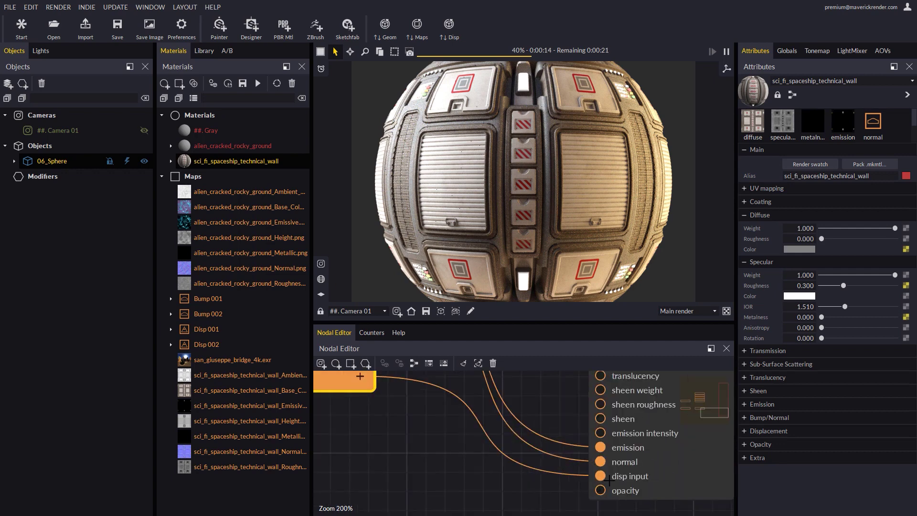
pyautogui.scroll(-2, 608, 480)
pyautogui.moveTo(584, 472); pyautogui.dragTo(599, 466, button='middle')
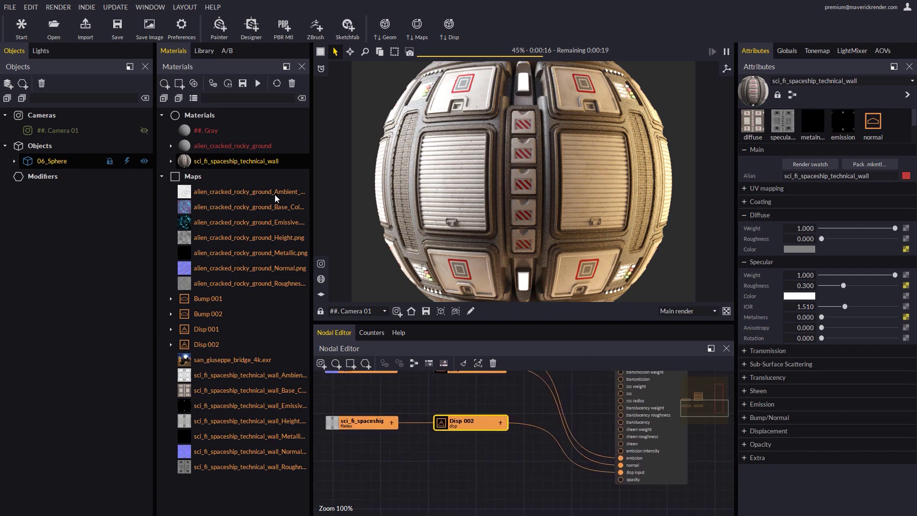
pyautogui.click(204, 51)
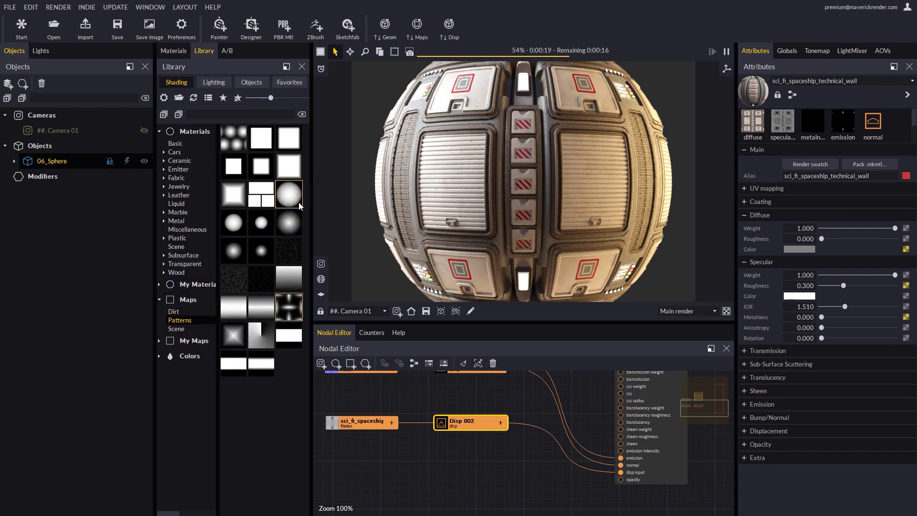
# Step: Add a Dot_B_01.png pattern node feeding a new Disp node into the material's disp input
pyautogui.moveTo(290, 224); pyautogui.dragTo(420, 459)
pyautogui.moveTo(470, 476); pyautogui.dragTo(621, 472)
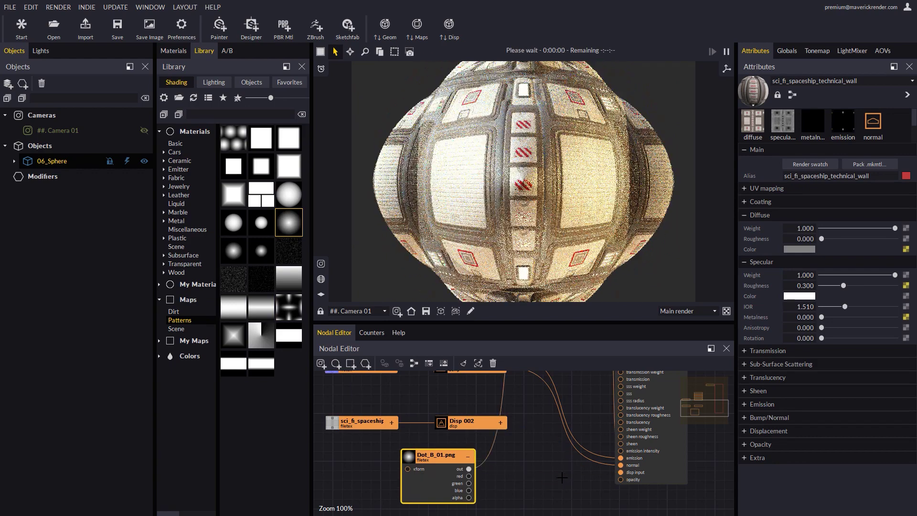
pyautogui.scroll(-5, 556, 466)
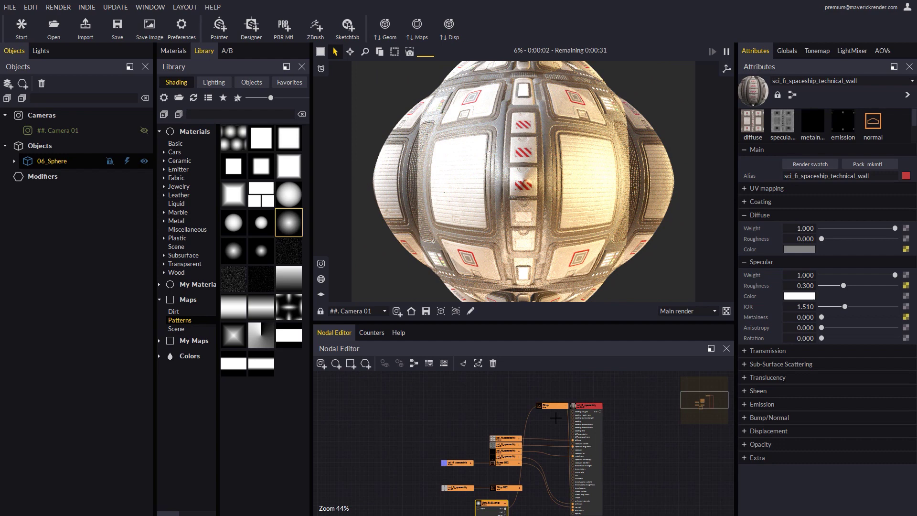
pyautogui.click(537, 474)
pyautogui.scroll(5, 530, 461)
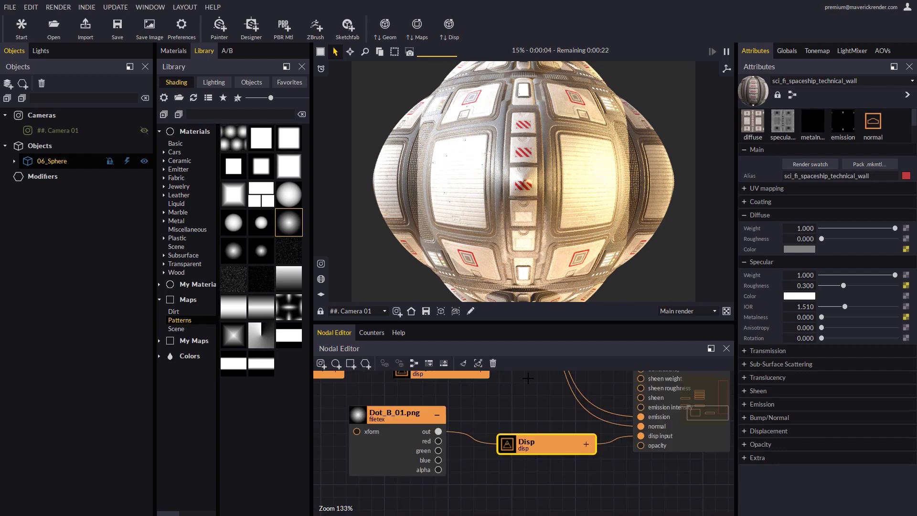
# Step: Set the Dot_B_01.png node's Master repeat to 3
pyautogui.click(404, 442)
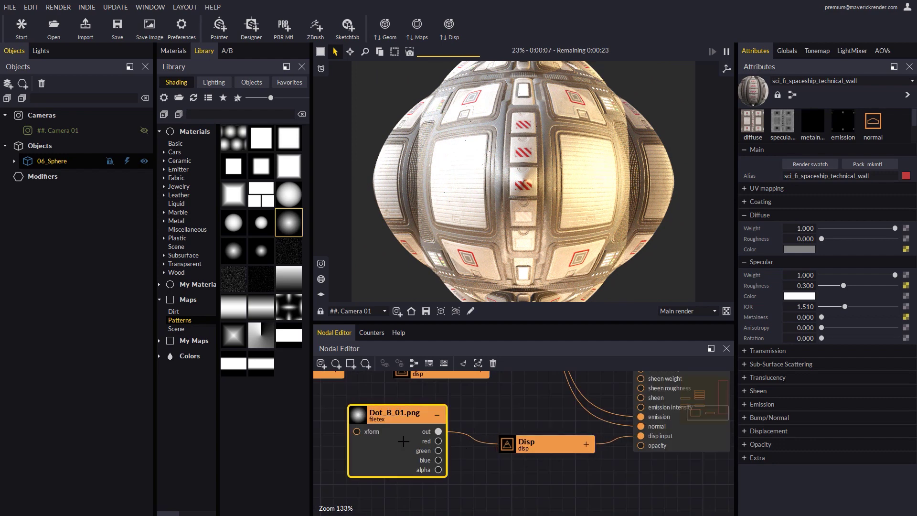
pyautogui.doubleClick(804, 258)
pyautogui.write('3')
pyautogui.press('Return')
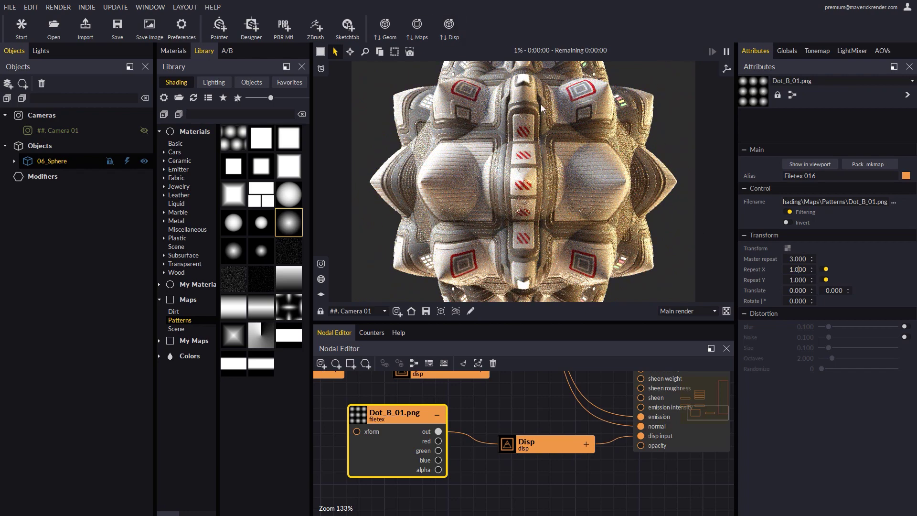
pyautogui.scroll(-3, 528, 421)
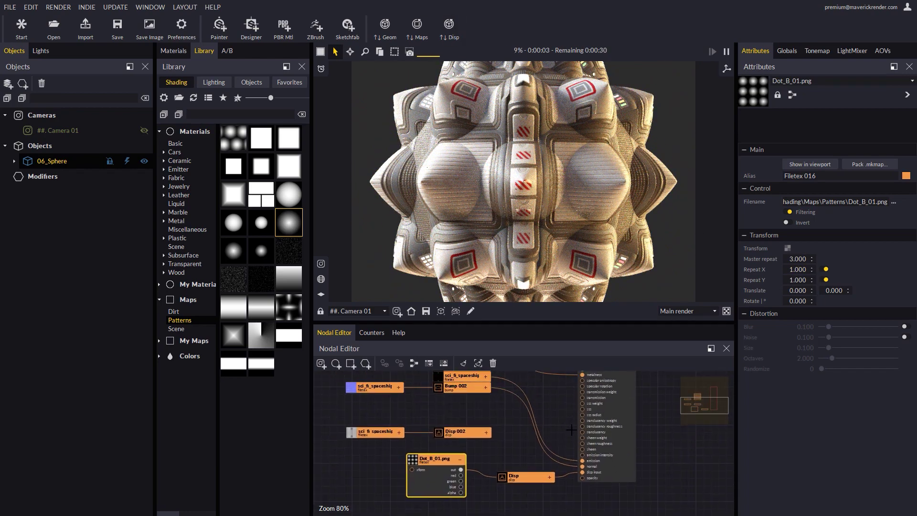
# Step: Add a mod_disp modifier to 06_Sphere and show the sphere's object settings and node graph
pyautogui.click(592, 390)
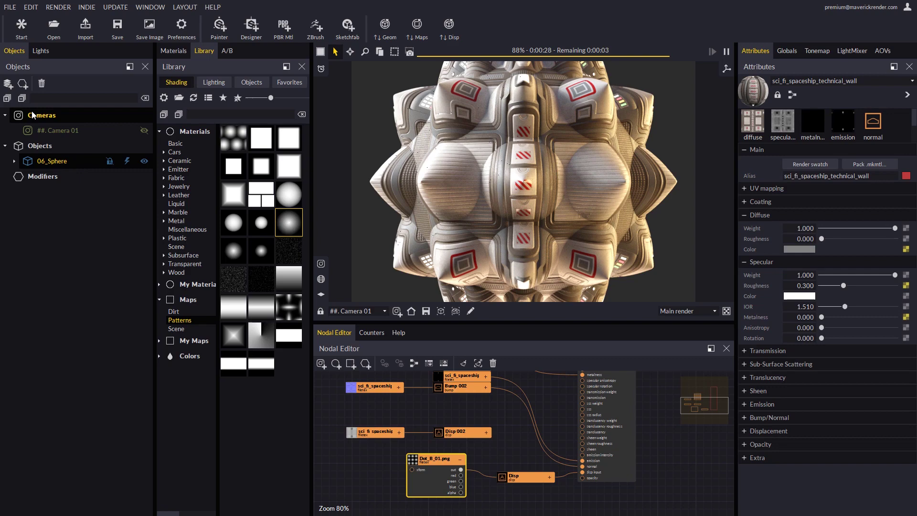
pyautogui.click(22, 86)
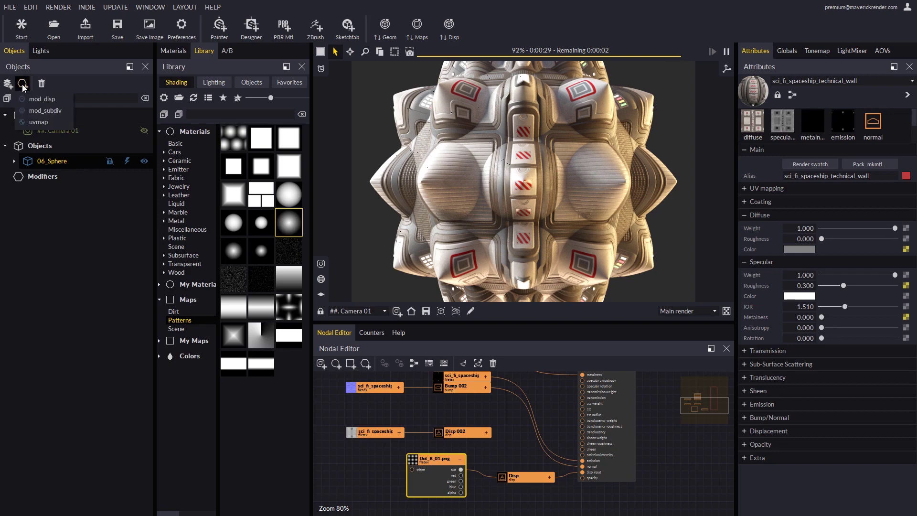
pyautogui.click(44, 100)
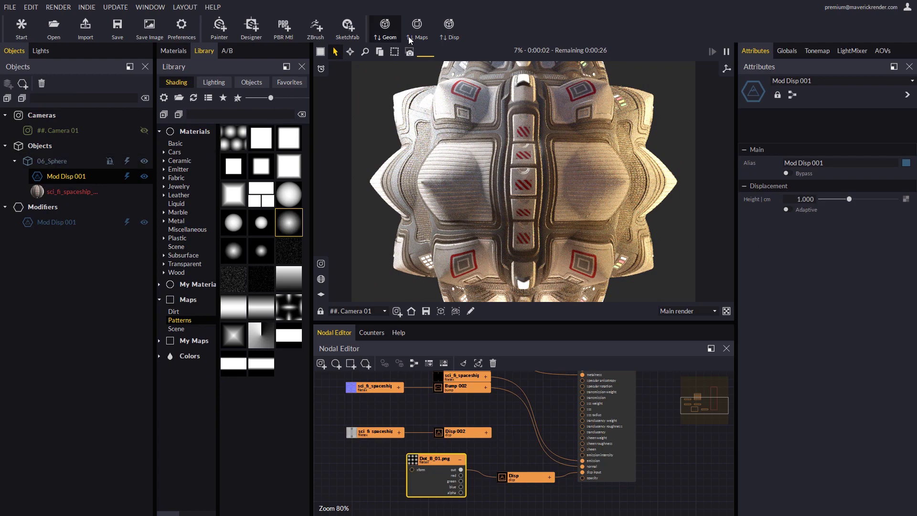
pyautogui.click(449, 25)
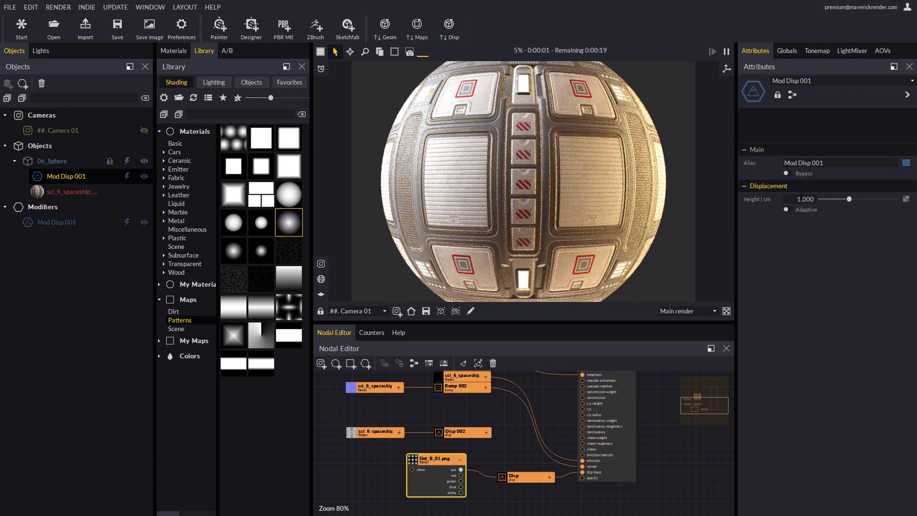
pyautogui.scroll(-3, 563, 433)
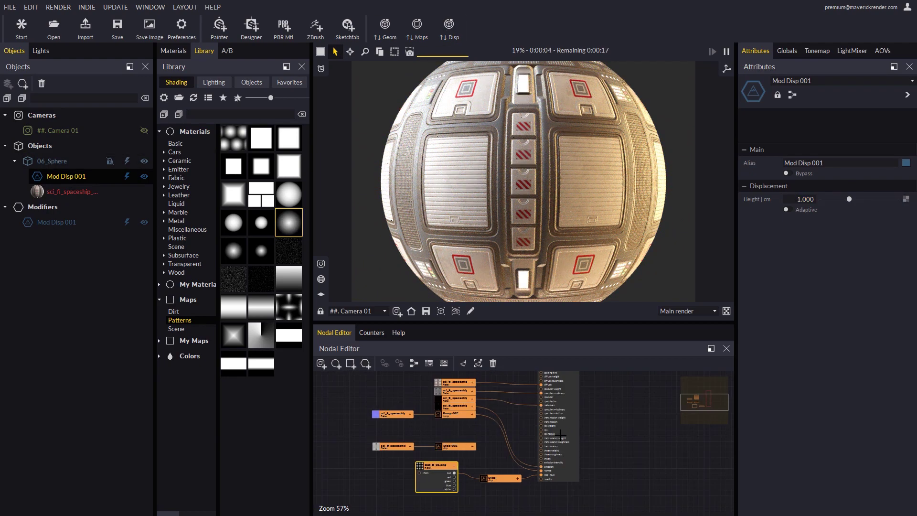
pyautogui.click(523, 235)
pyautogui.click(54, 161)
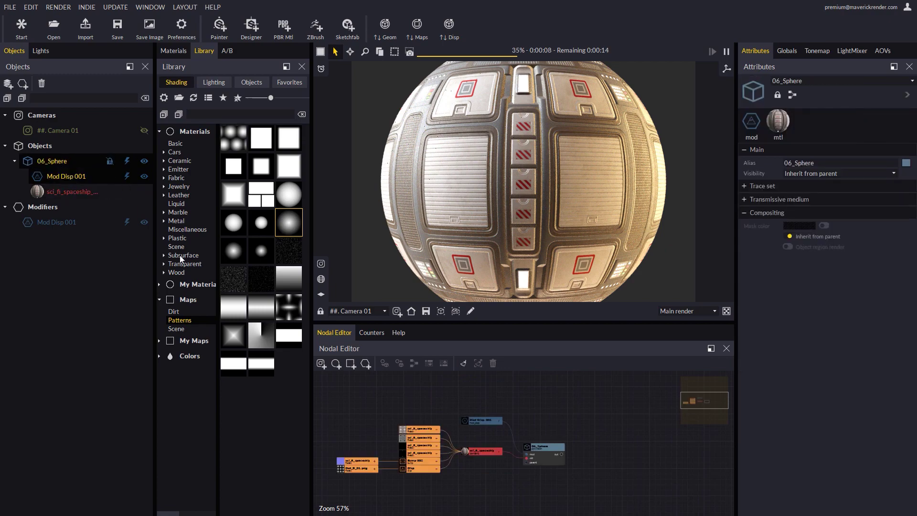
# Step: Feed Dot_A_01.png into Mod Disp 001 at 3.000 cm height, then bypass the modifier
pyautogui.click(543, 430)
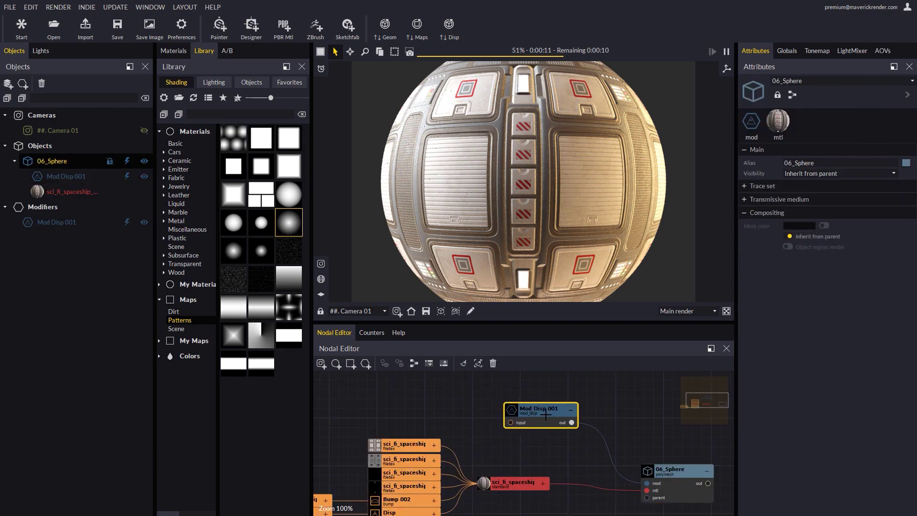
pyautogui.moveTo(521, 429); pyautogui.dragTo(559, 410)
pyautogui.scroll(-2, 559, 409)
pyautogui.moveTo(289, 195); pyautogui.dragTo(576, 410)
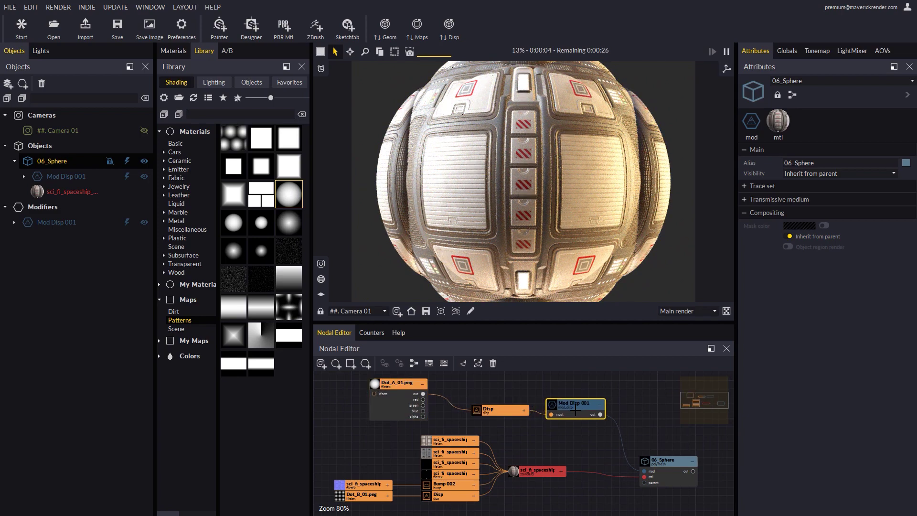
pyautogui.moveTo(805, 199); pyautogui.dragTo(834, 202)
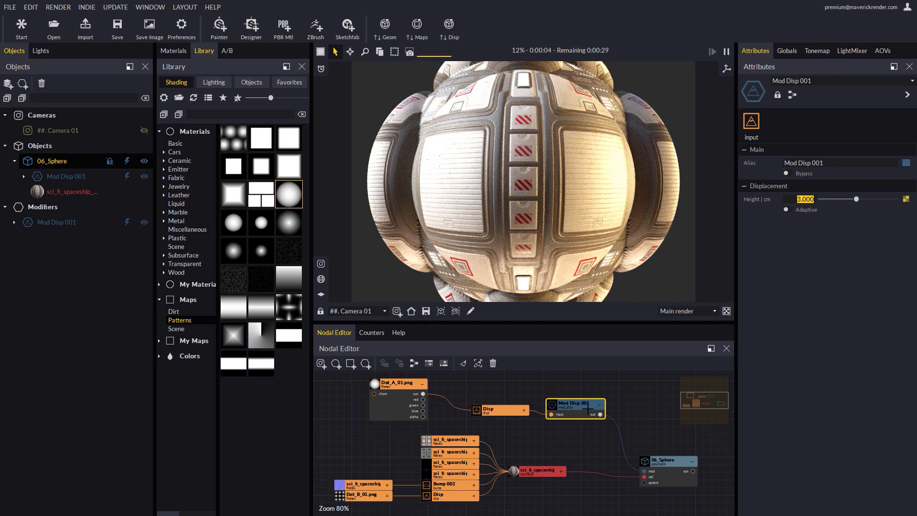
pyautogui.click(126, 176)
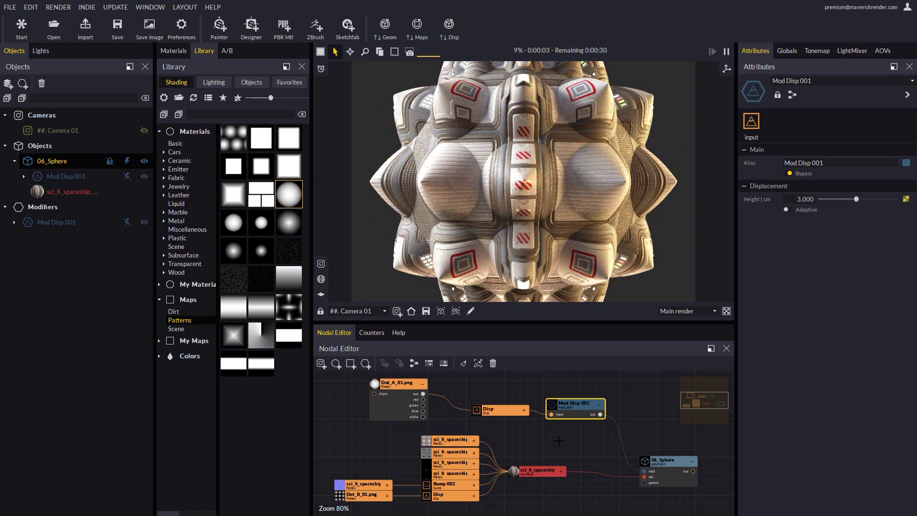
pyautogui.scroll(-3, 559, 440)
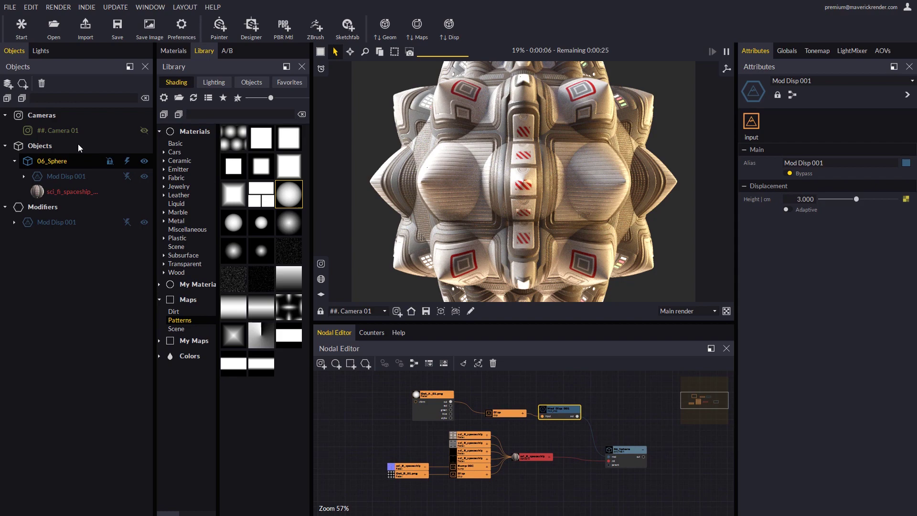
# Step: Add mod_subdiv from the modifier list to 06_Sphere, creating Mod Subdiv 001
pyautogui.click(23, 84)
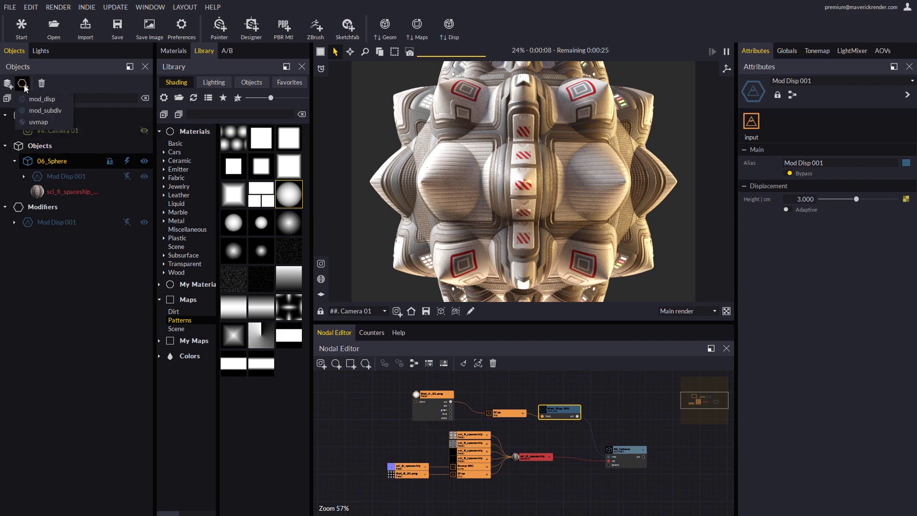
pyautogui.click(40, 110)
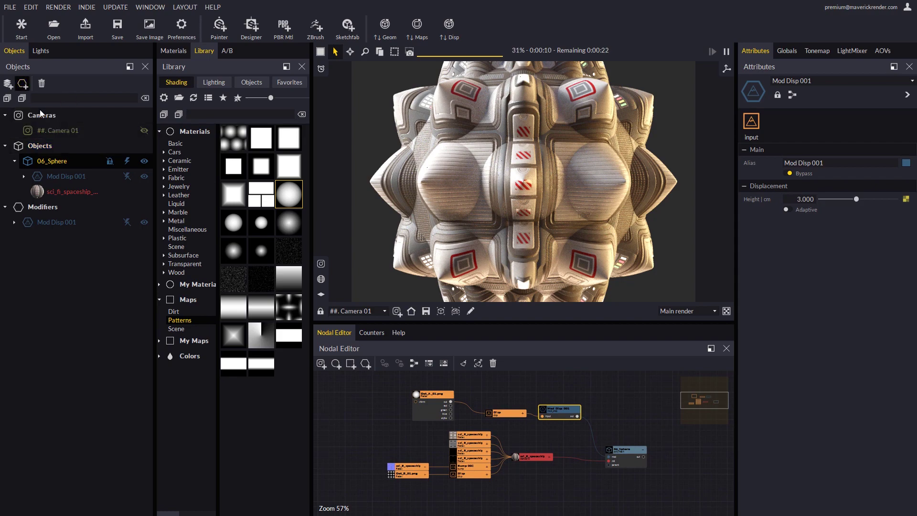